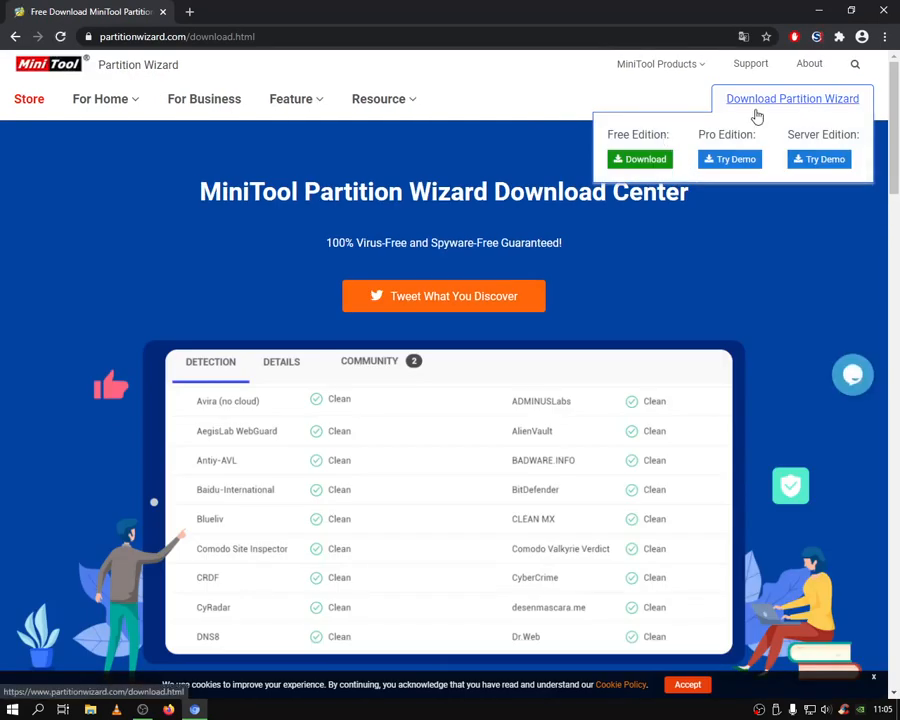
# Step: Download the Free Edition of MiniTool Partition Wizard, show pw12-free.exe in its folder and run the installer
pyautogui.click(645, 161)
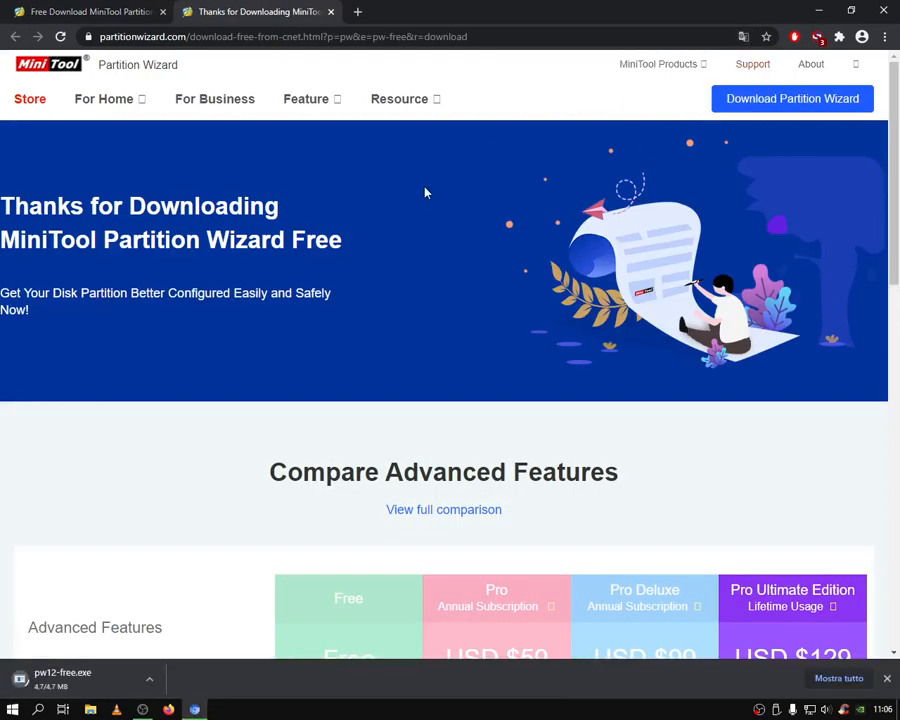
pyautogui.rightClick(88, 682)
pyautogui.click(145, 650)
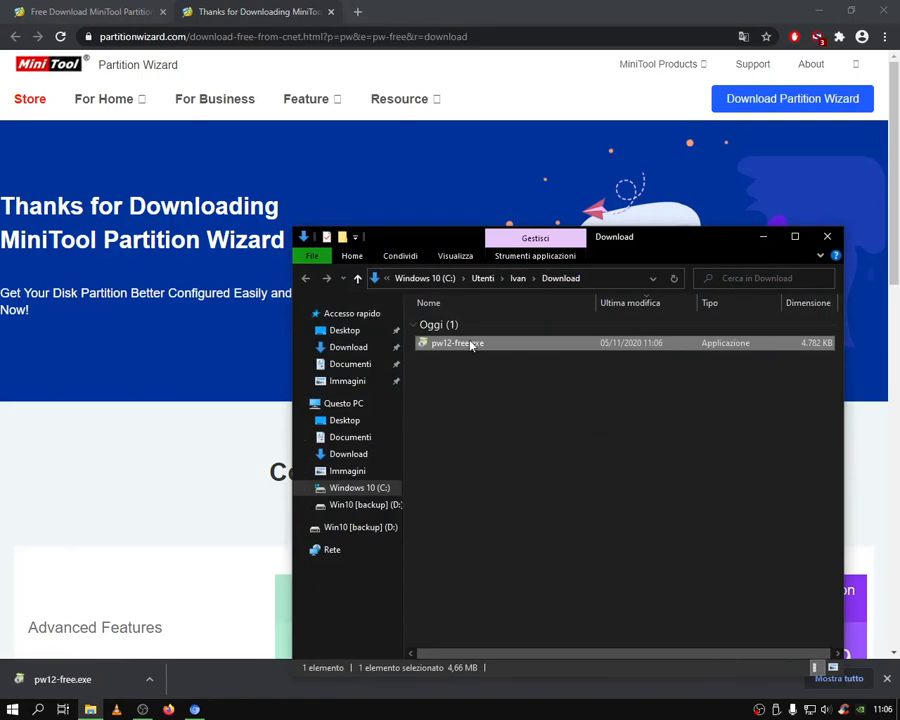
pyautogui.doubleClick(466, 342)
pyautogui.click(503, 371)
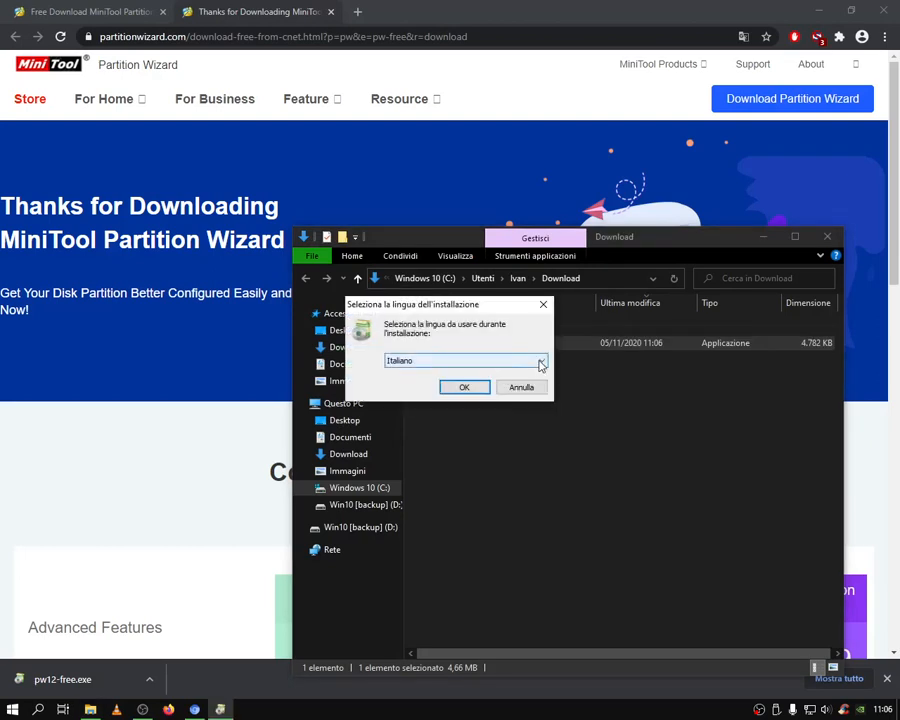
# Step: Set the installation language to English, then close the download folder and minimize the browser
pyautogui.click(541, 364)
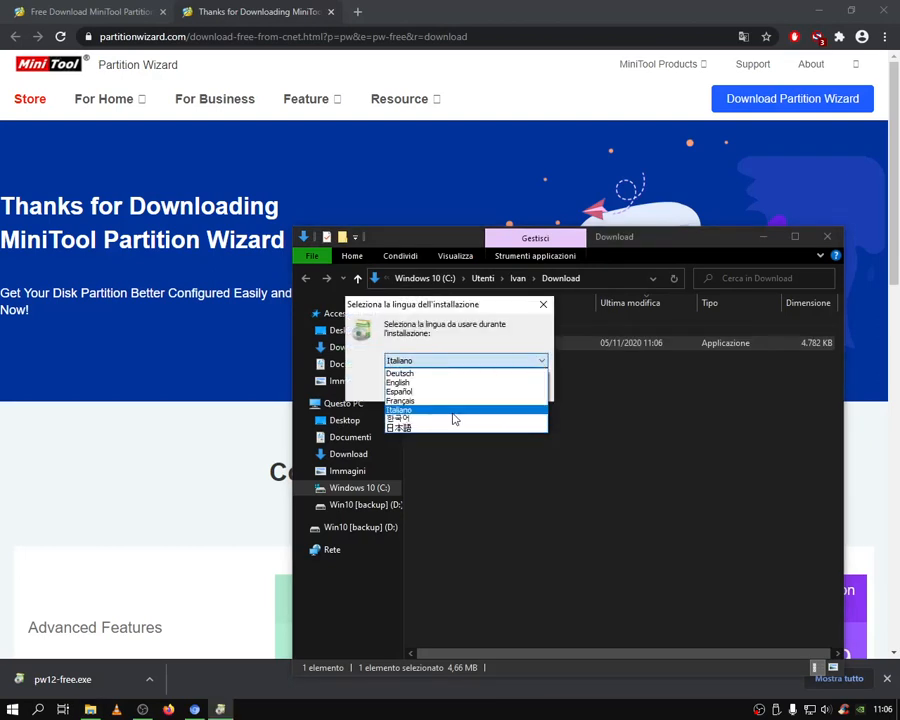
pyautogui.click(470, 383)
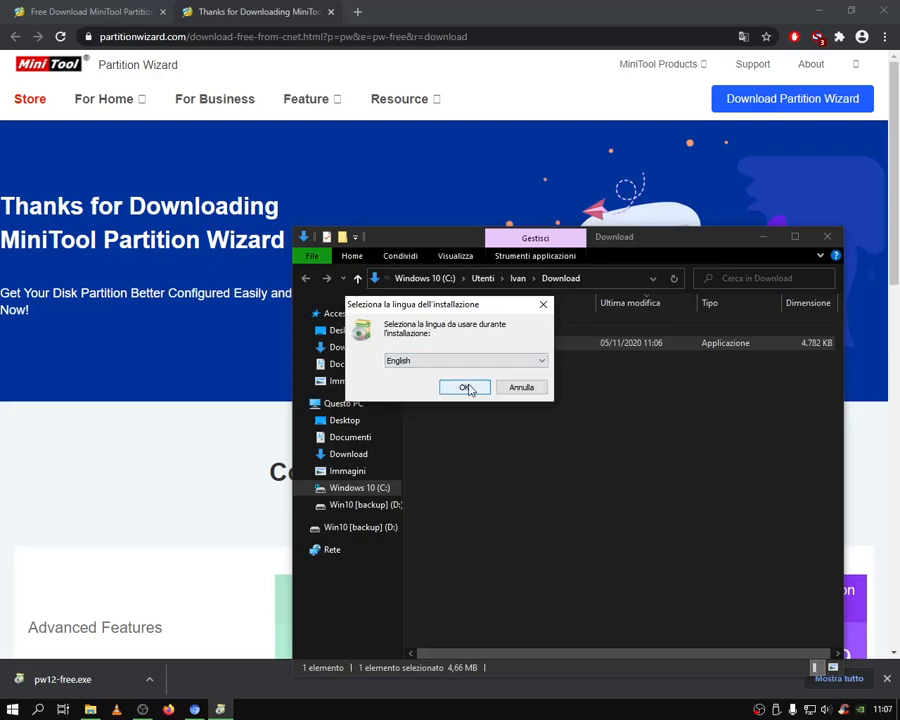
pyautogui.click(466, 387)
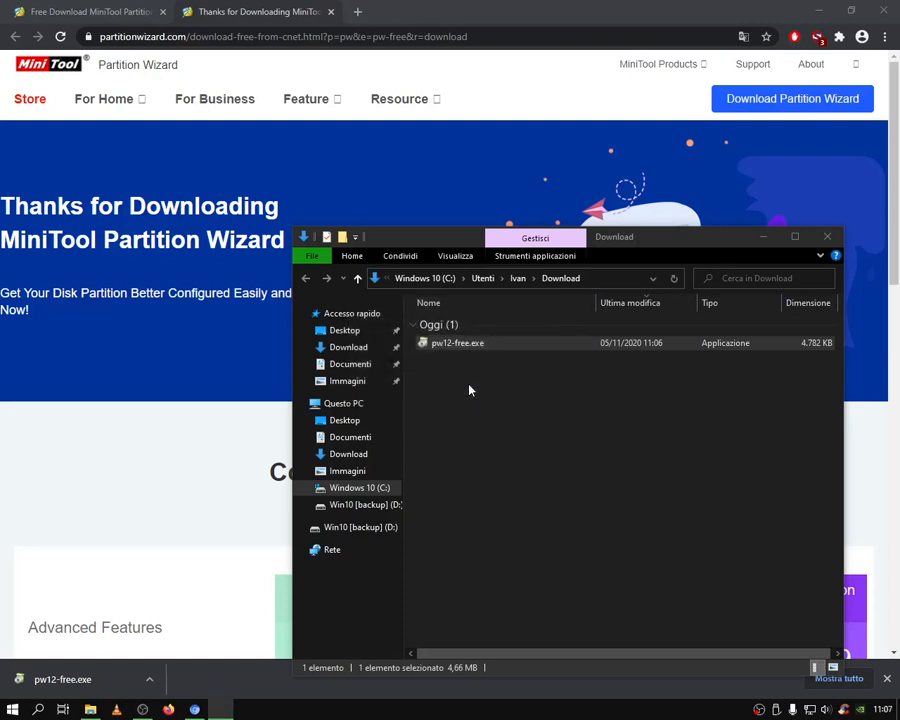
pyautogui.click(827, 238)
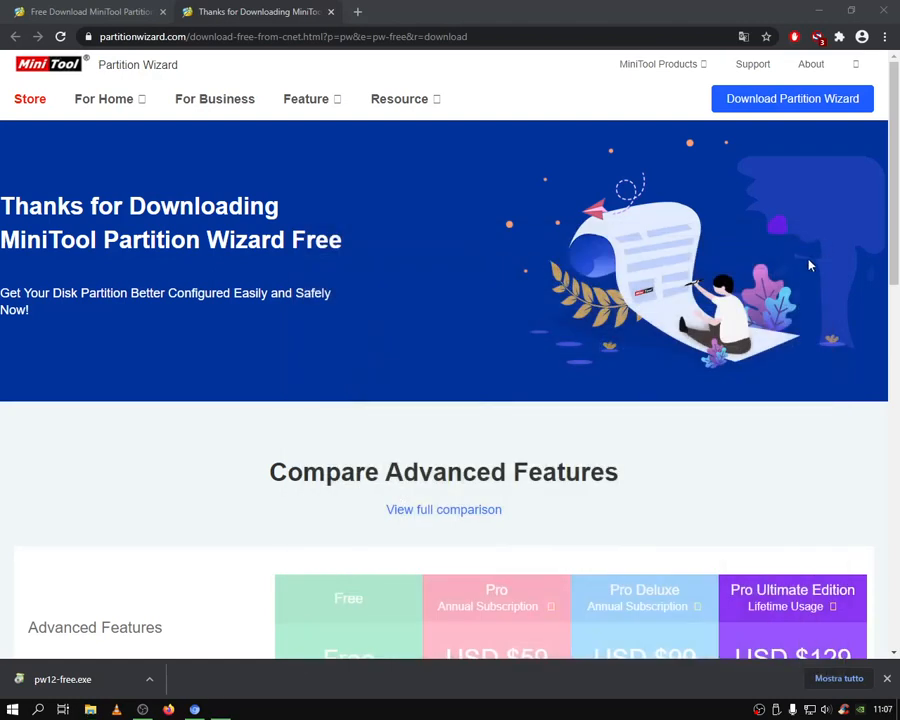
pyautogui.click(819, 11)
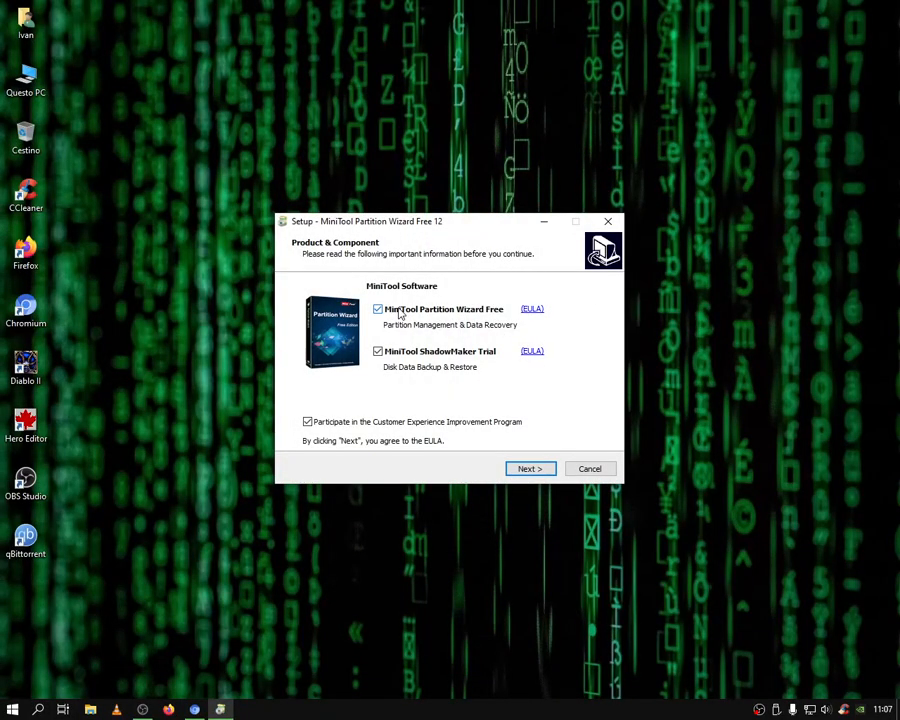
# Step: Install MiniTool Partition Wizard Free without ShadowMaker Trial, decline the Opera offer and finish setup with the program launched
pyautogui.click(379, 351)
pyautogui.click(537, 471)
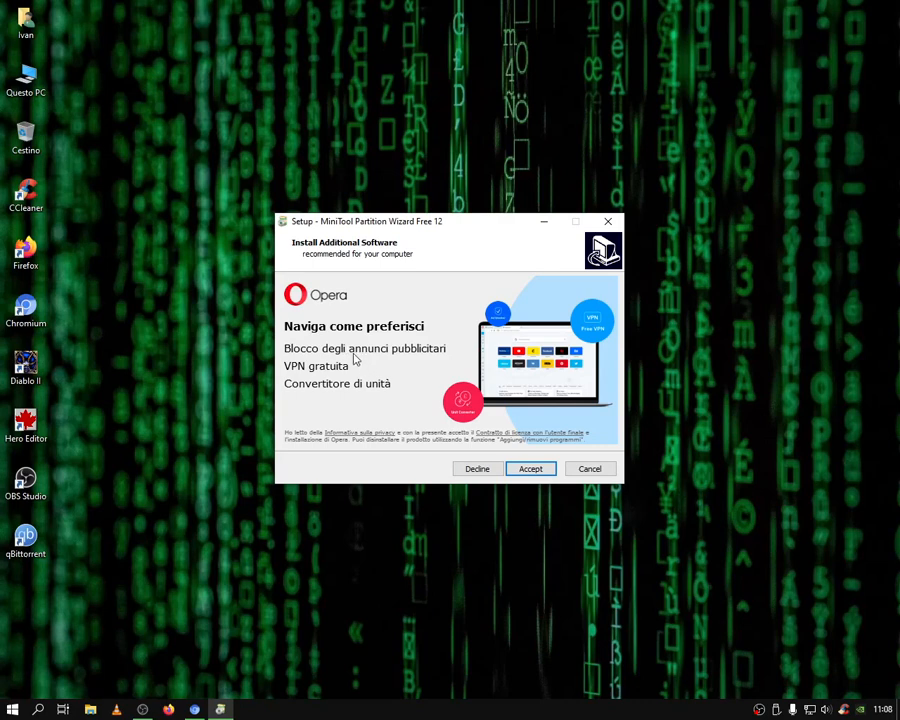
pyautogui.click(476, 469)
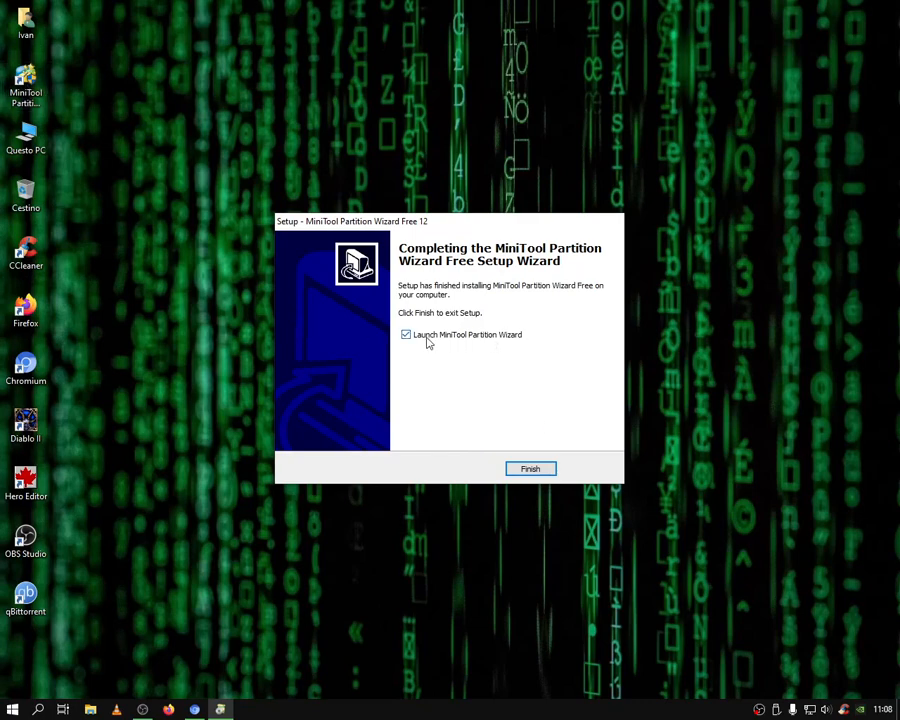
pyautogui.click(529, 468)
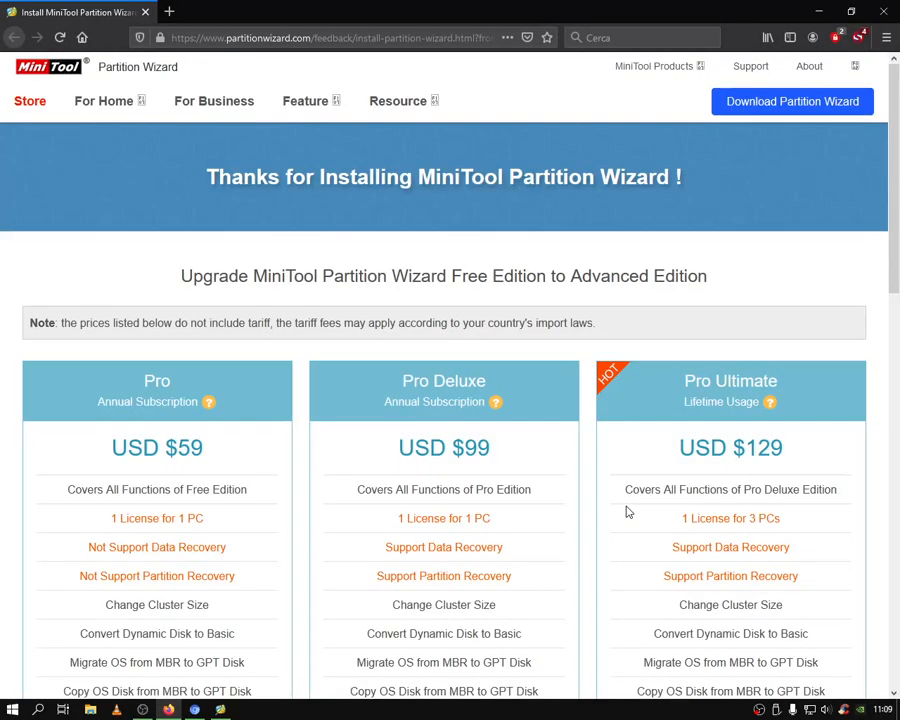
# Step: Close the upgrade web page, permanently dismiss the ShadowMaker promotion and maximize the Partition Wizard window
pyautogui.scroll(-3, 628, 510)
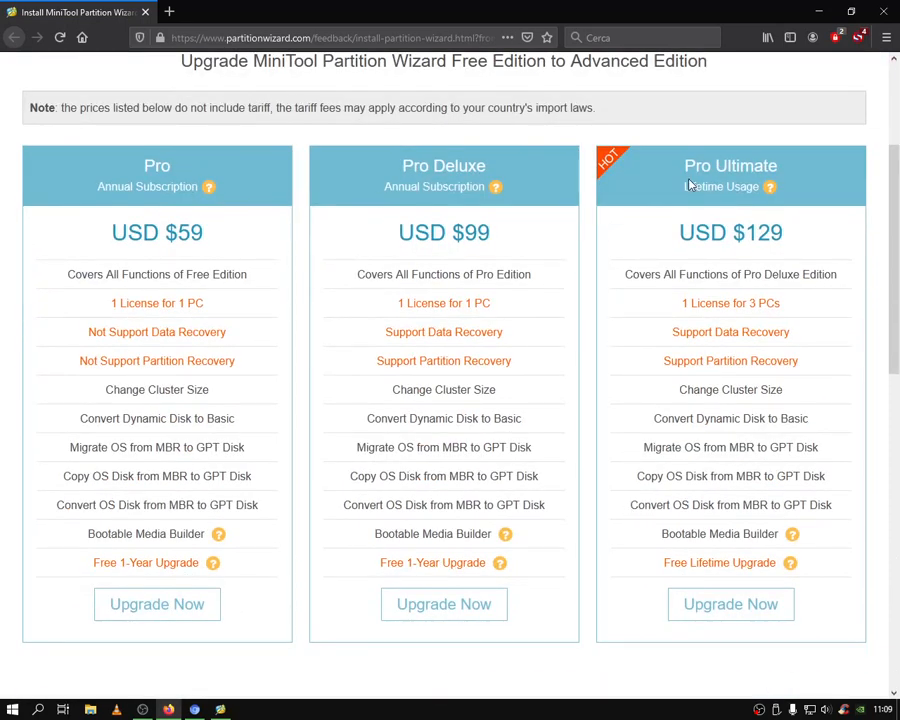
pyautogui.click(884, 11)
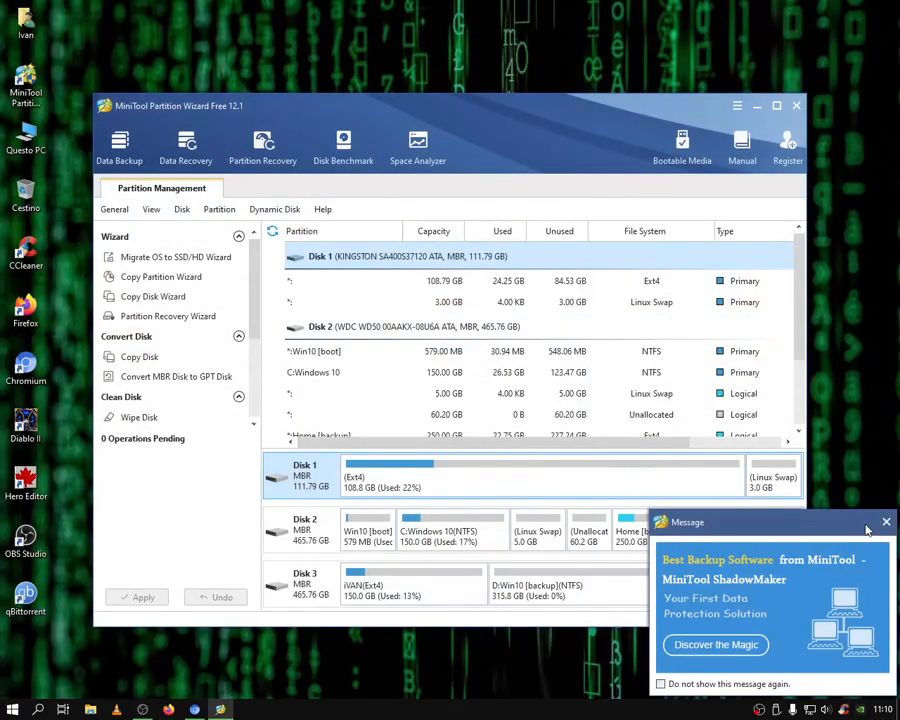
pyautogui.click(661, 684)
pyautogui.click(886, 522)
pyautogui.click(777, 106)
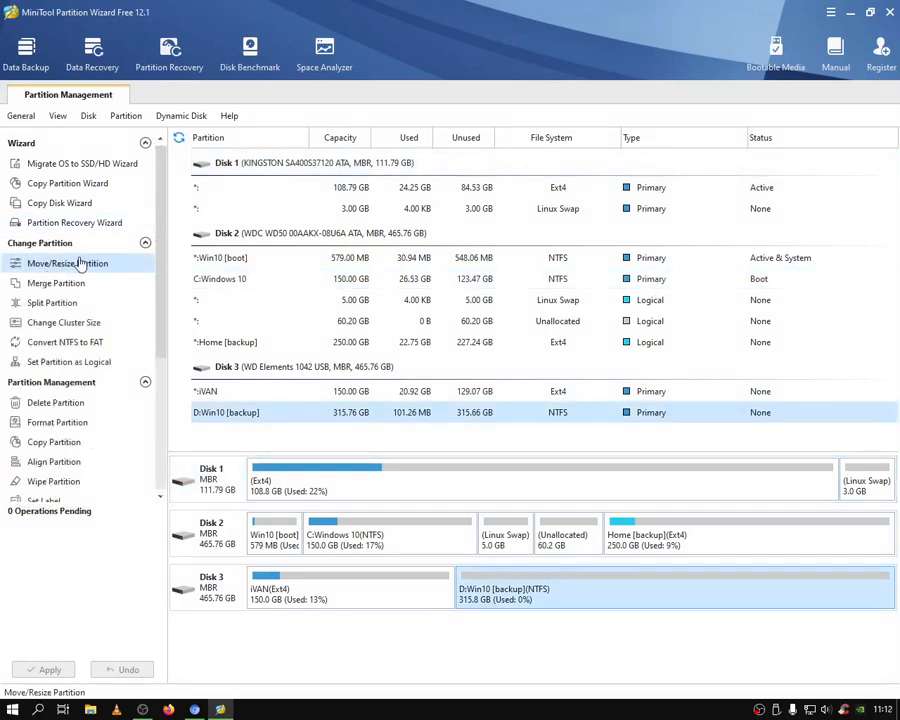
# Step: Shrink the D: Win10 [backup] partition on Disk 3 to 99 GB, leaving the freed space unallocated after it
pyautogui.click(98, 263)
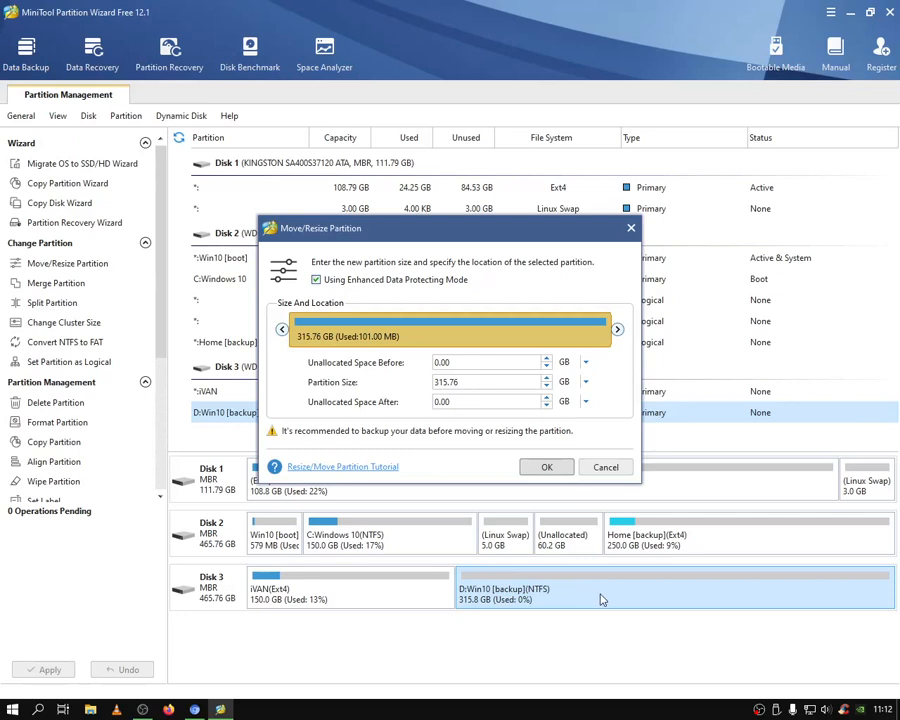
pyautogui.moveTo(612, 328); pyautogui.dragTo(404, 330)
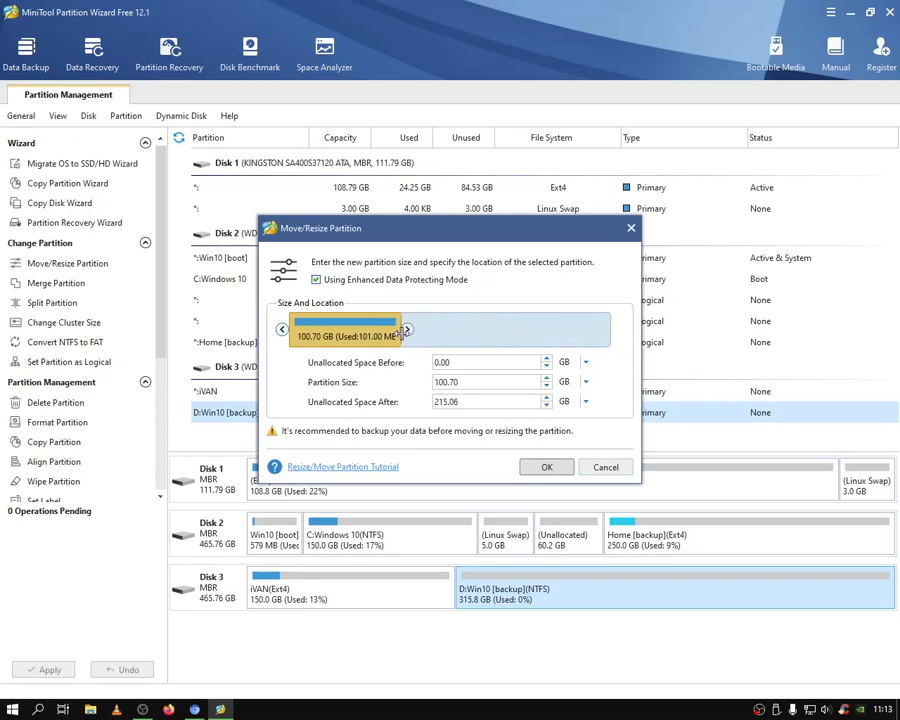
pyautogui.click(546, 387)
pyautogui.write('00')
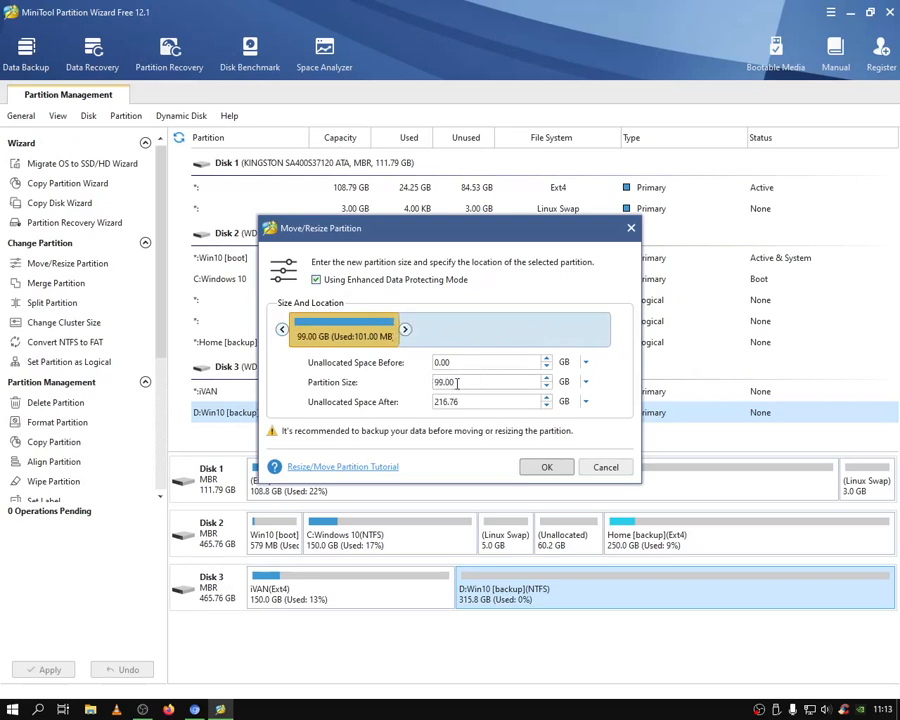
pyautogui.click(557, 468)
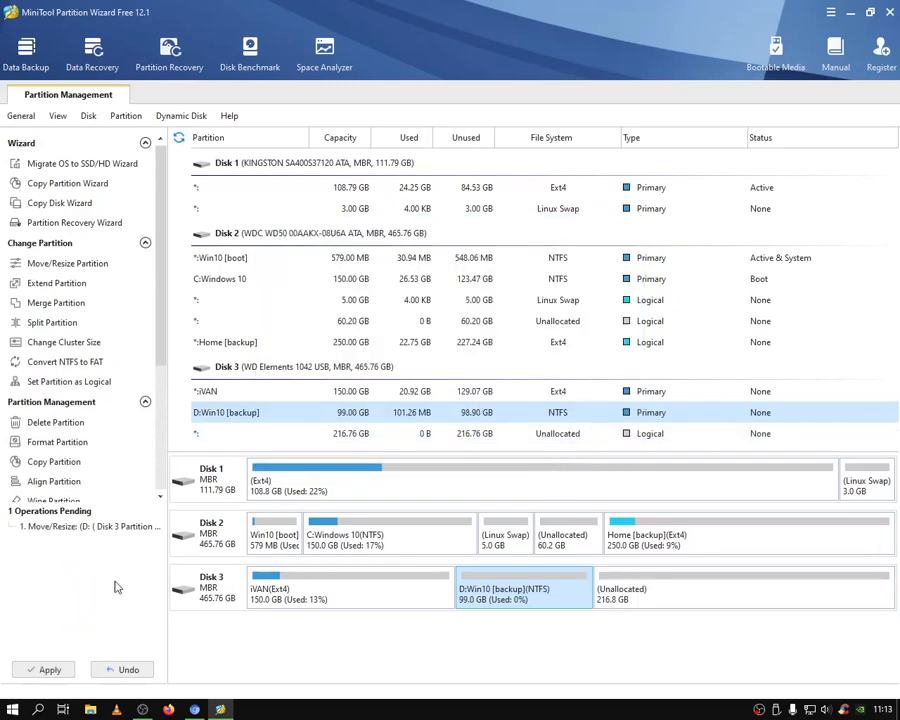
# Step: Apply the pending resize of the Win10 [backup] partition and close the completion notice
pyautogui.click(46, 672)
pyautogui.click(427, 388)
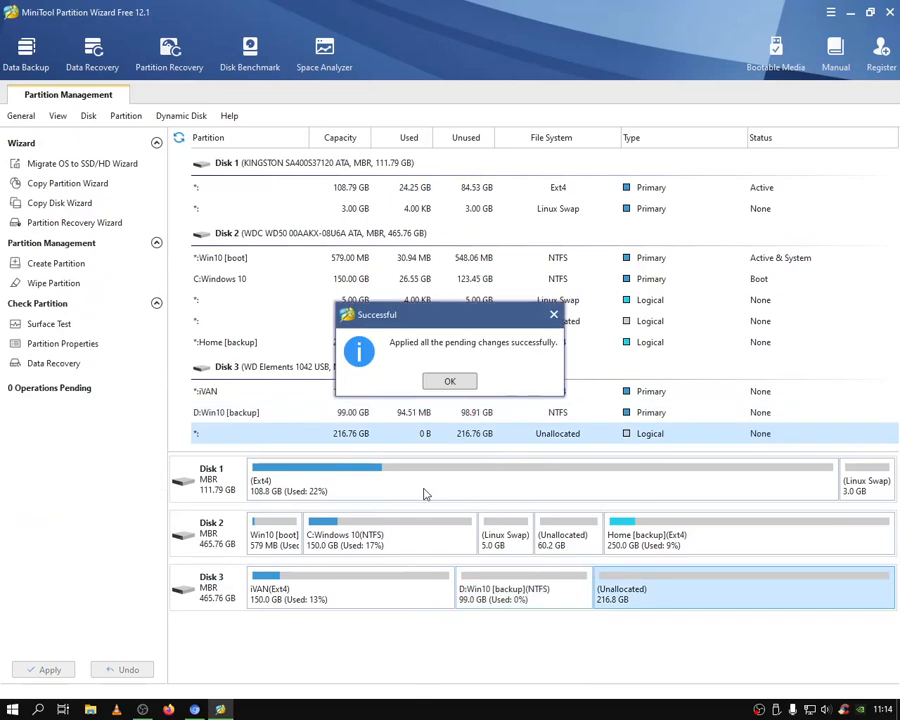
pyautogui.click(455, 384)
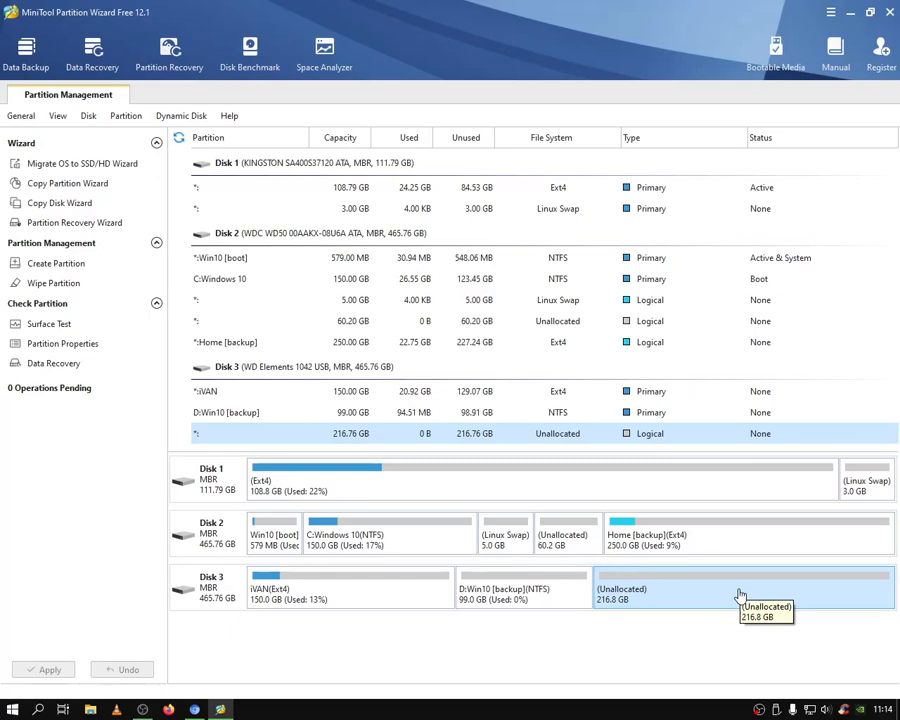
# Step: Create a primary FAT32 partition with drive letter G: and default cluster size, filling Disk 3's unallocated space
pyautogui.click(82, 267)
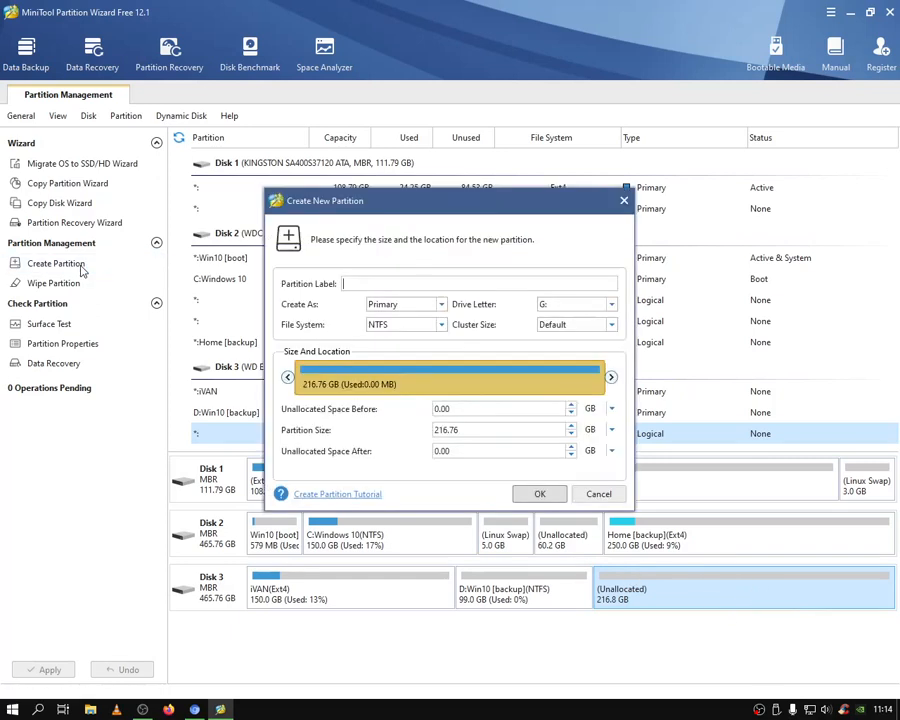
pyautogui.click(441, 305)
pyautogui.click(445, 312)
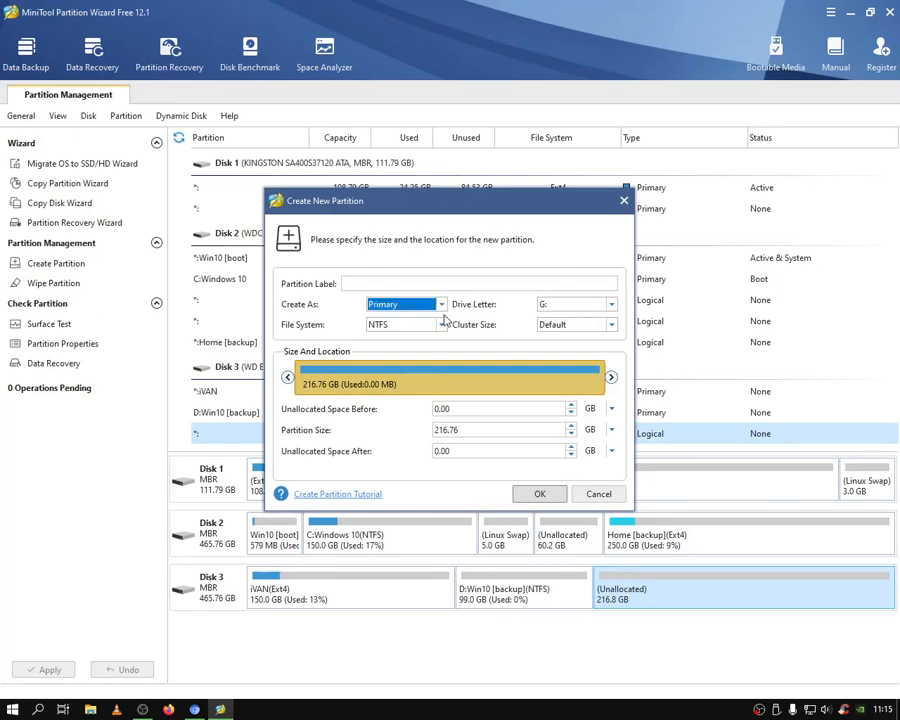
pyautogui.click(613, 307)
pyautogui.click(613, 307)
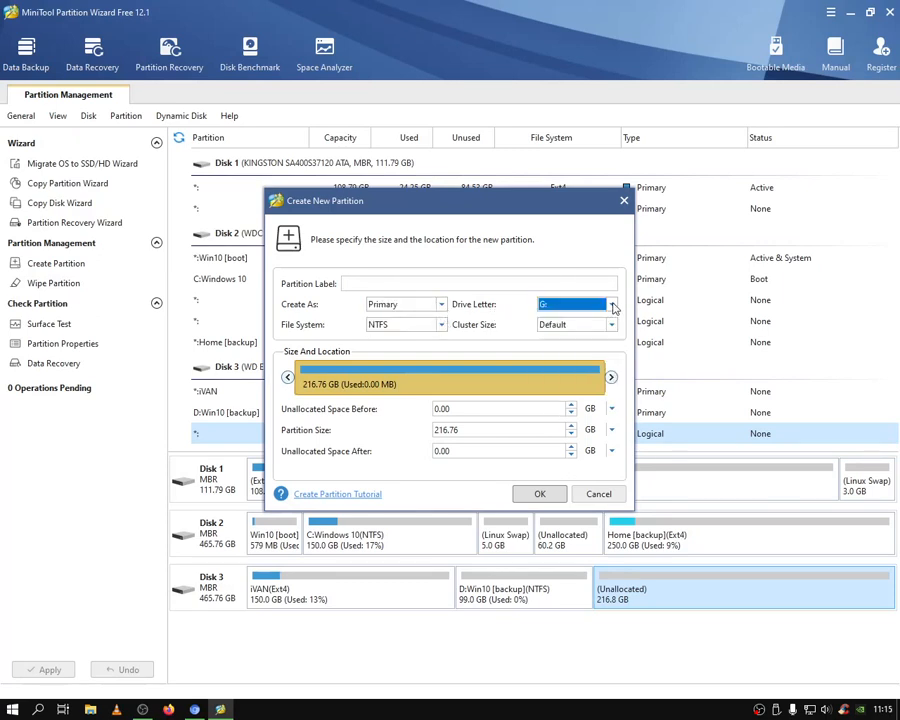
pyautogui.click(441, 325)
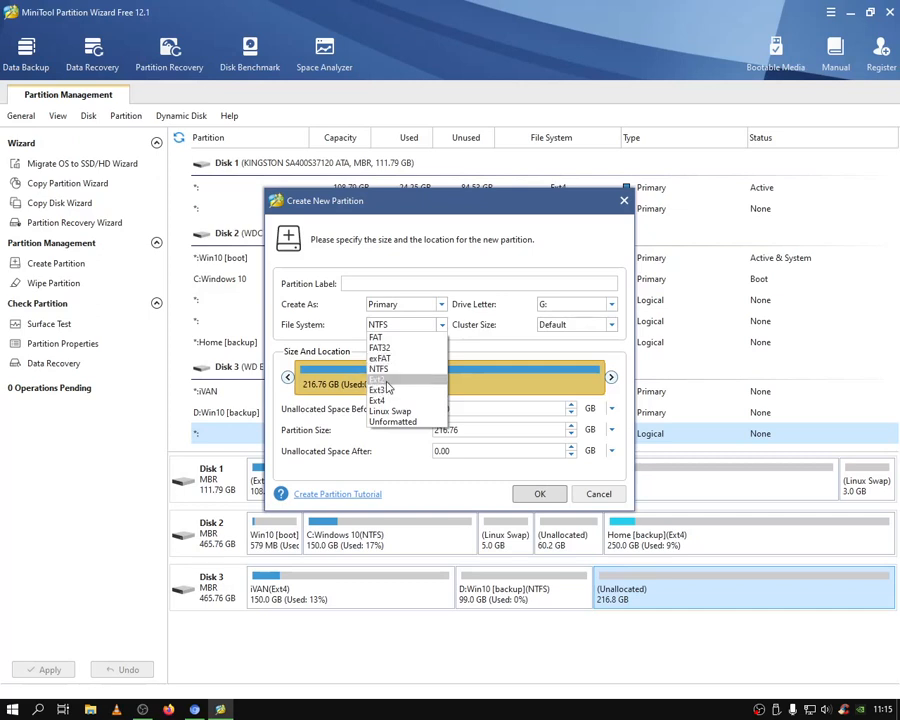
pyautogui.click(380, 347)
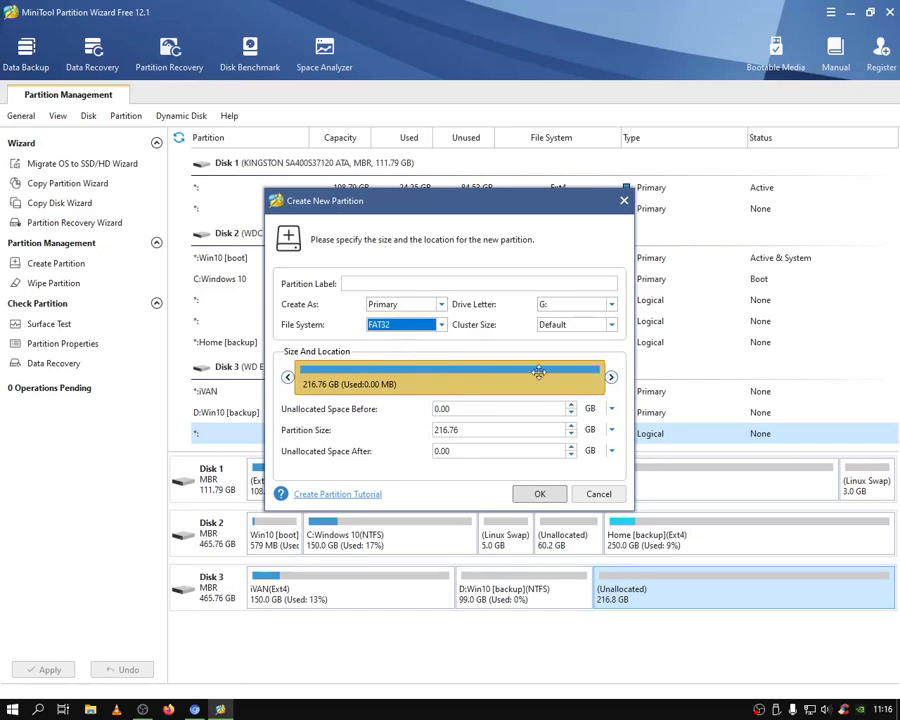
pyautogui.click(539, 493)
# Step: Apply the pending creation of partition G: on Disk 3 and close the completion notice
pyautogui.click(48, 670)
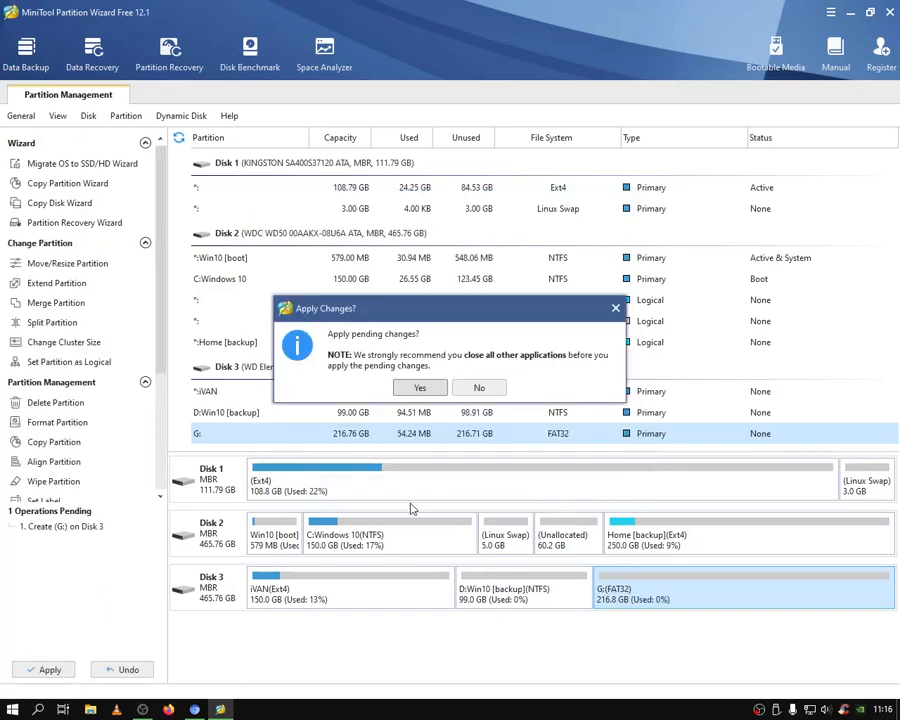
pyautogui.click(420, 387)
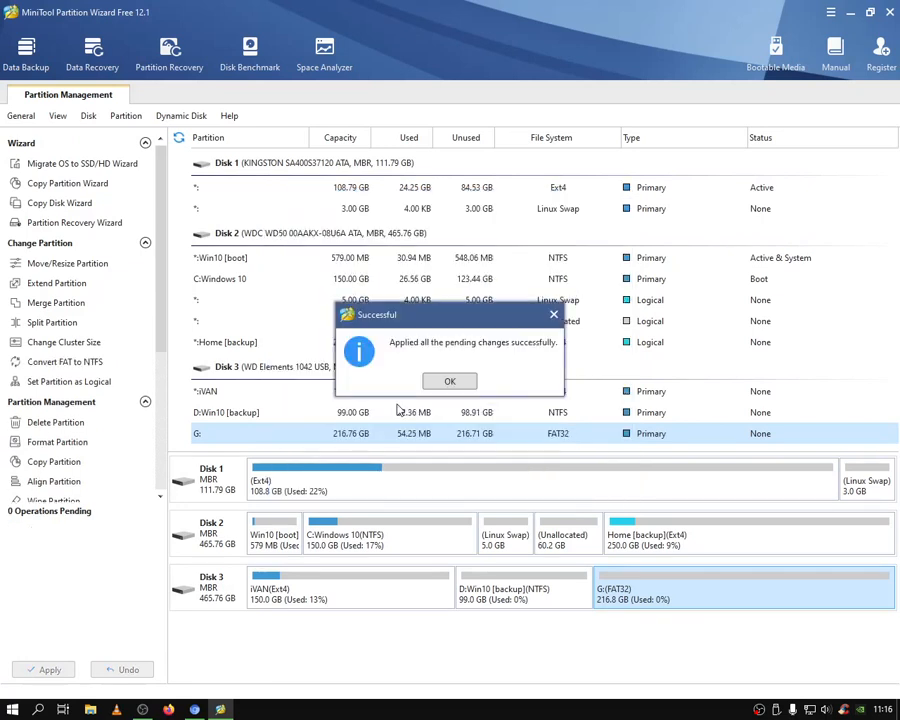
pyautogui.click(449, 383)
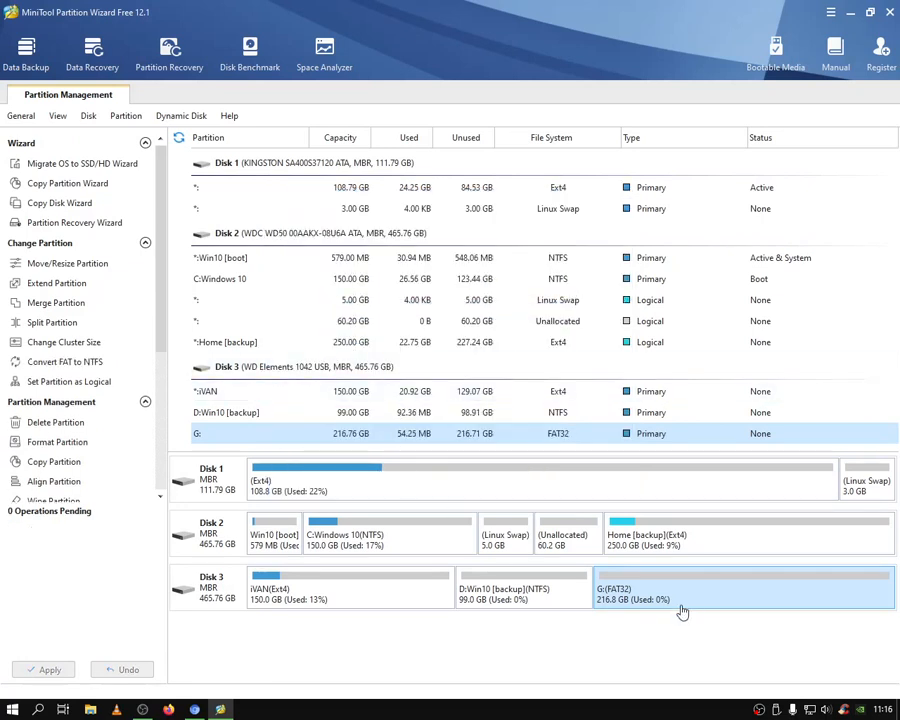
# Step: View the FAT to NTFS conversion options for partition G: and close them without starting the conversion
pyautogui.click(88, 361)
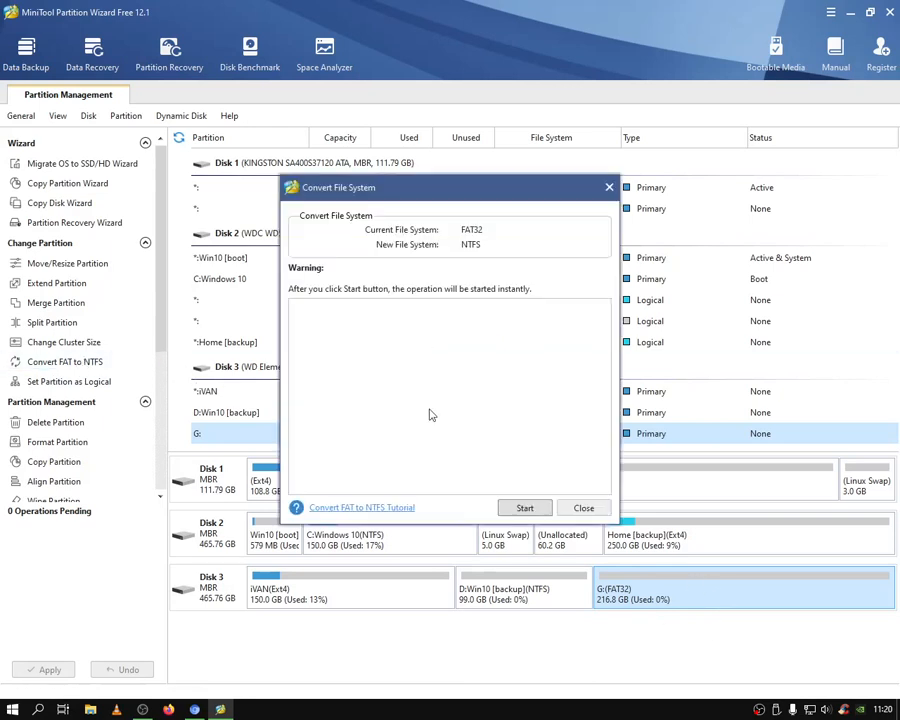
pyautogui.click(585, 510)
# Step: Delete partition G: from Disk 3 and apply the pending deletion
pyautogui.click(66, 423)
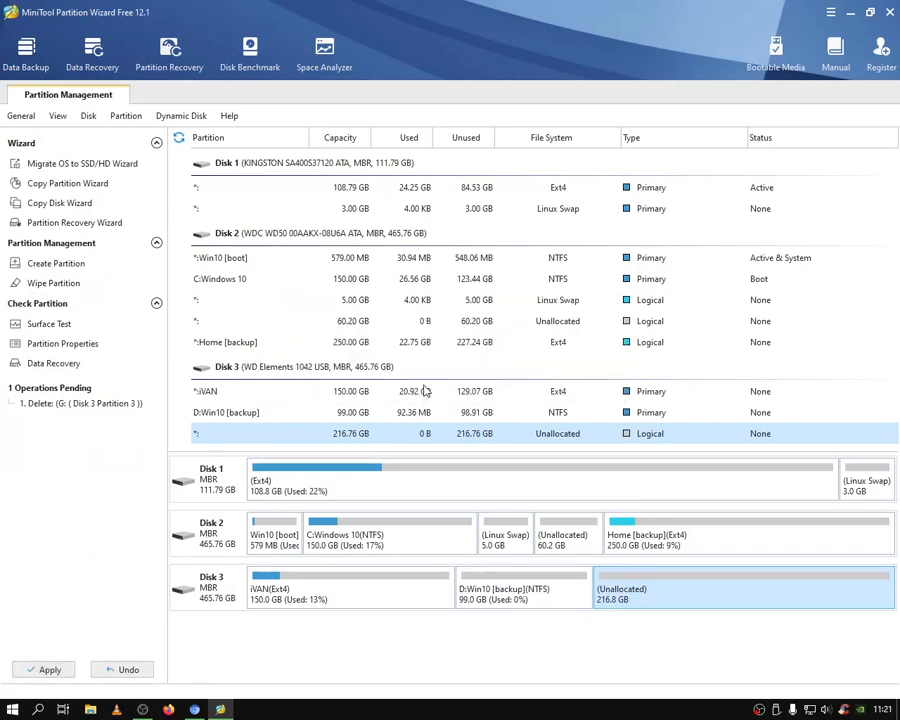
pyautogui.click(48, 670)
pyautogui.click(448, 377)
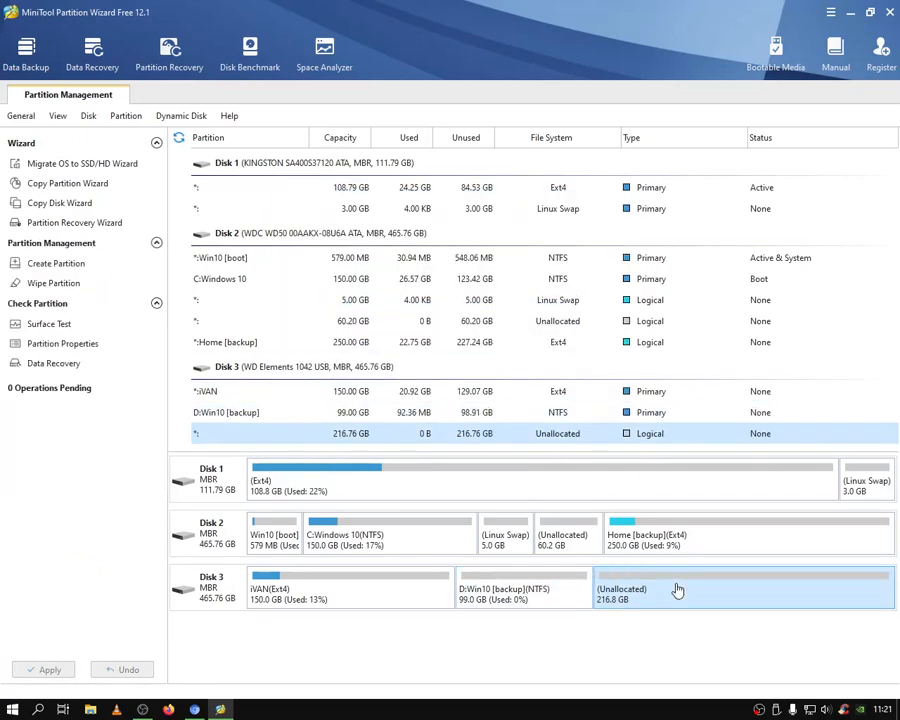
# Step: Create a primary NTFS partition with drive letter G: and default cluster size, filling Disk 3's unallocated space
pyautogui.click(56, 263)
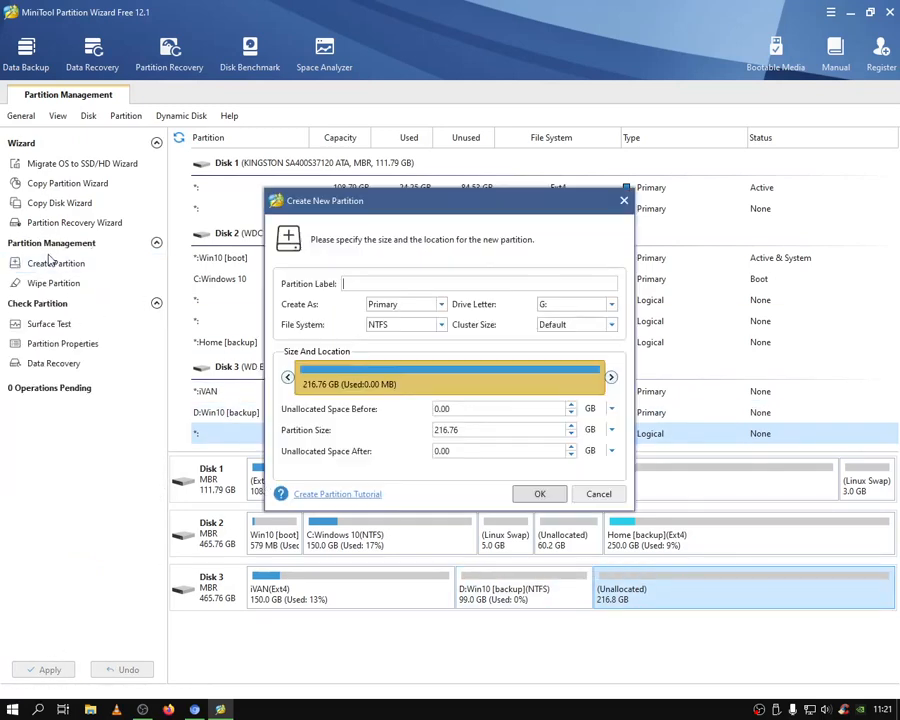
pyautogui.click(441, 324)
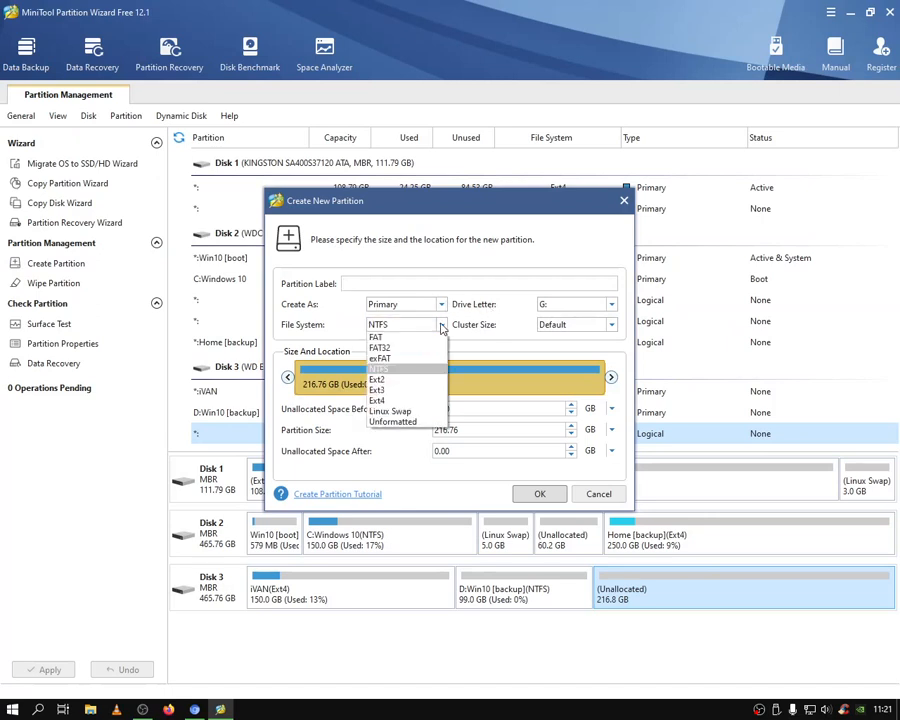
pyautogui.click(407, 339)
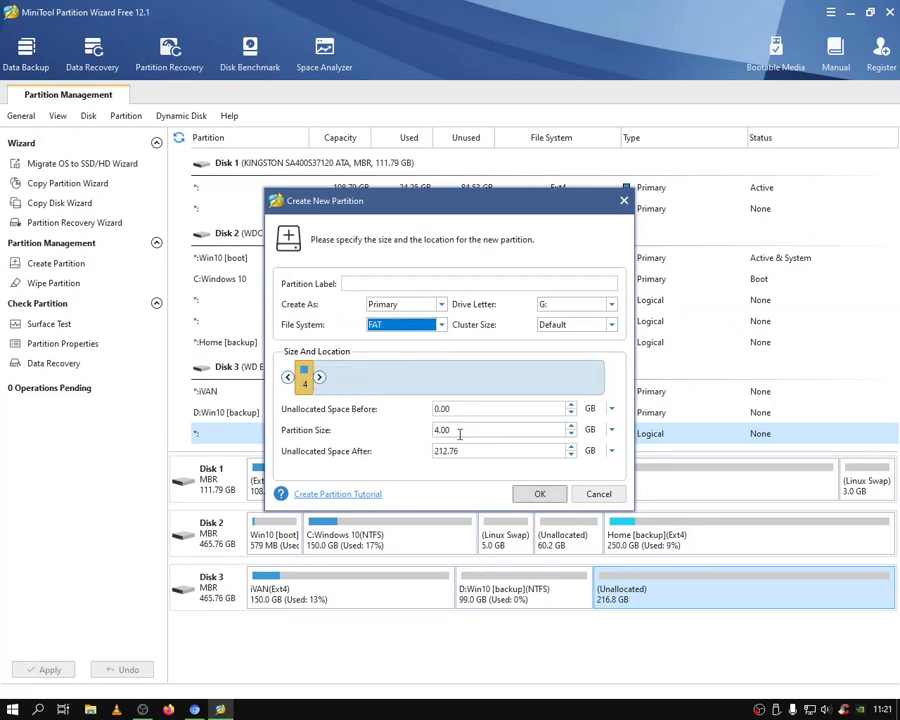
pyautogui.click(445, 324)
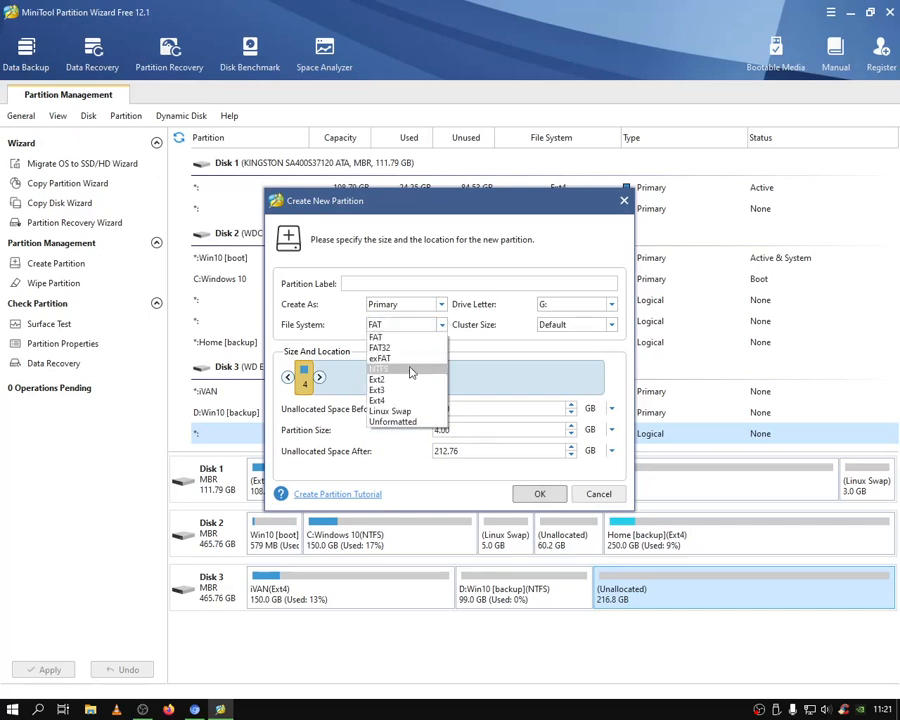
pyautogui.click(406, 348)
pyautogui.moveTo(327, 372); pyautogui.dragTo(575, 372)
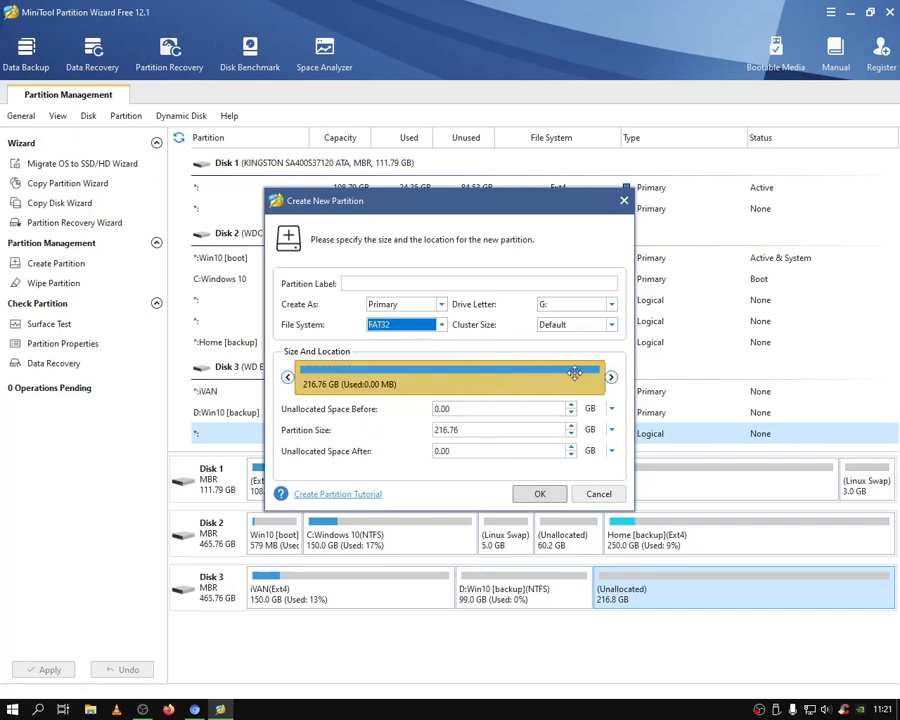
pyautogui.click(441, 324)
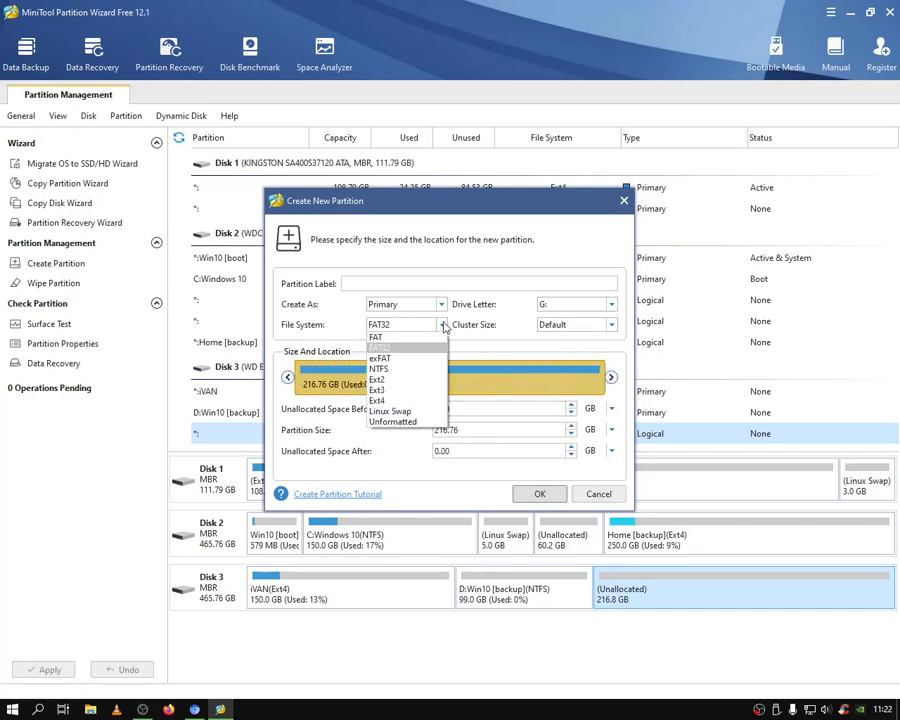
pyautogui.click(428, 371)
pyautogui.click(537, 493)
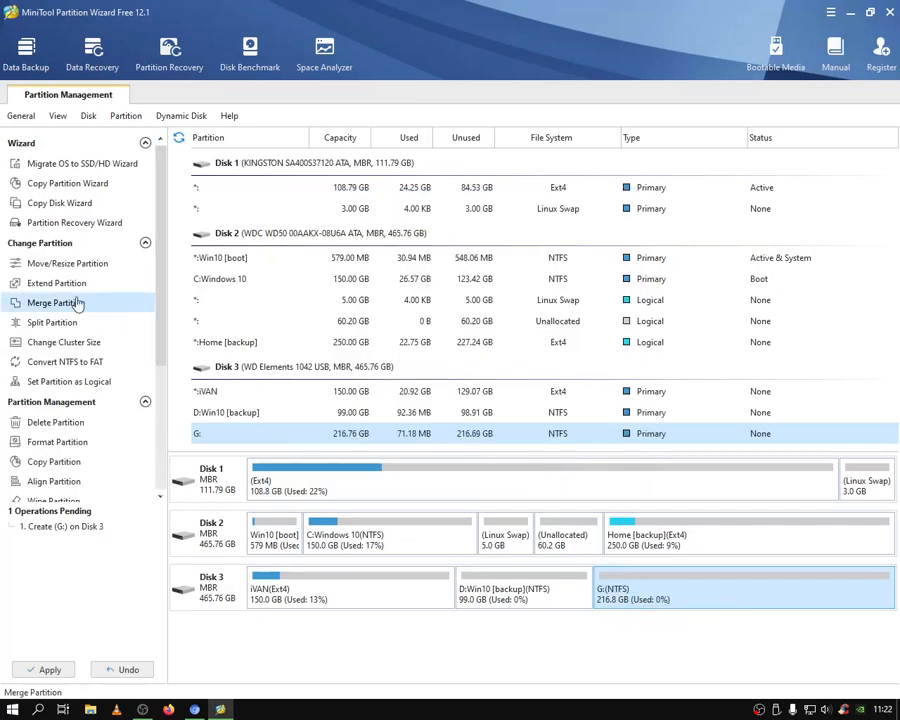
# Step: Merge partition G: into D:Win10 [backup] on Disk 3, keeping its content in the folder merged_partition_content
pyautogui.click(545, 592)
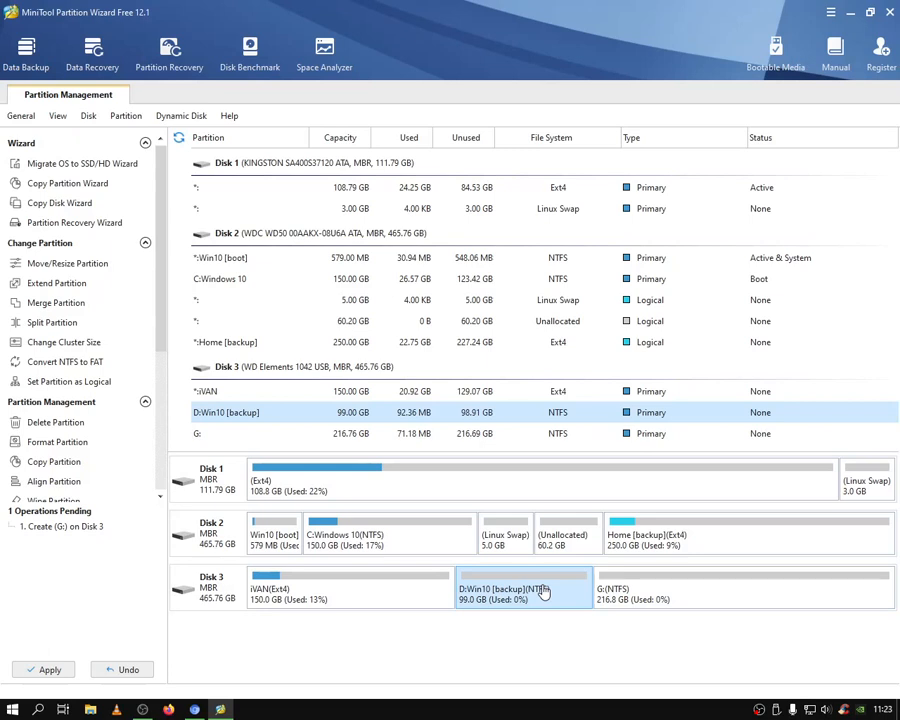
pyautogui.click(70, 302)
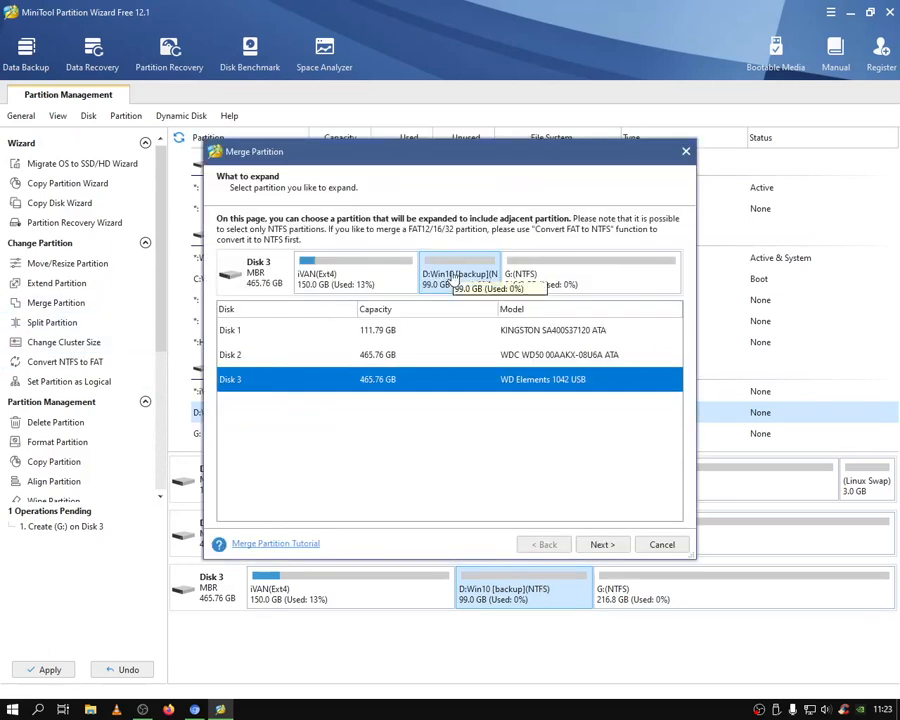
pyautogui.click(601, 544)
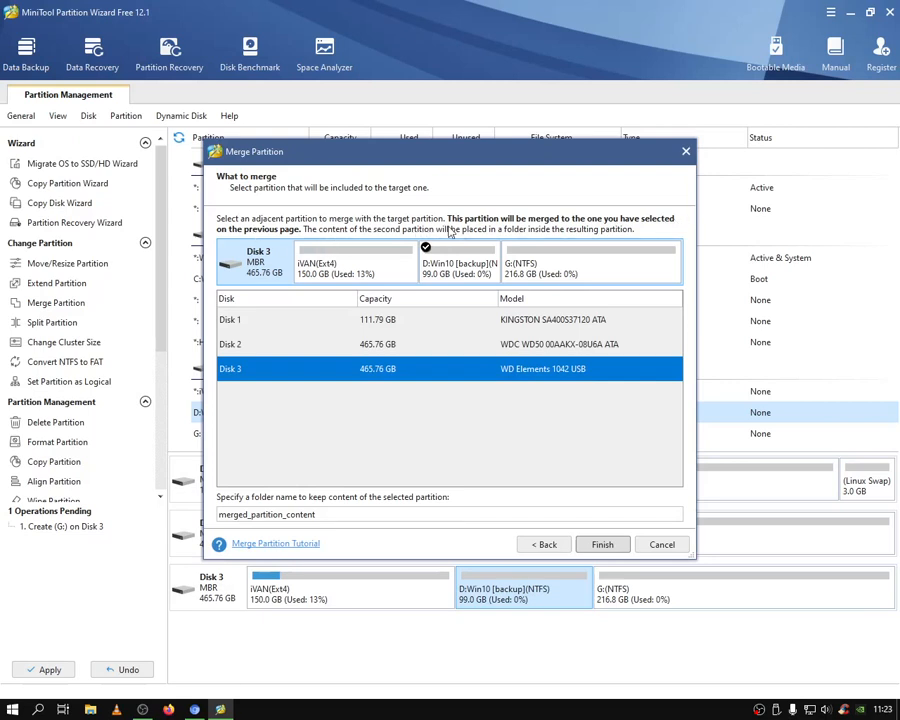
pyautogui.click(568, 262)
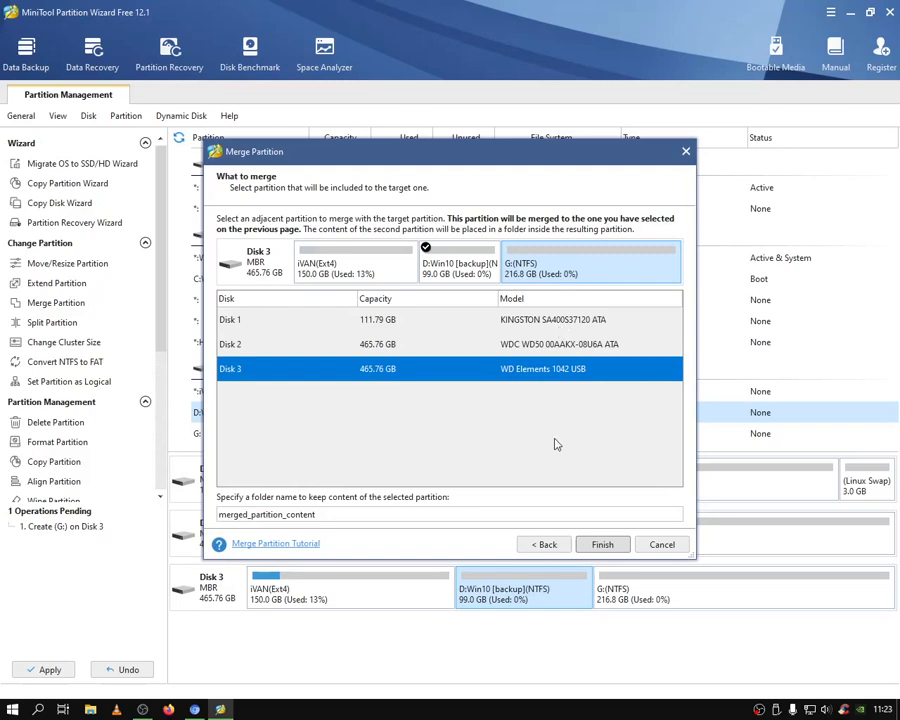
pyautogui.click(602, 544)
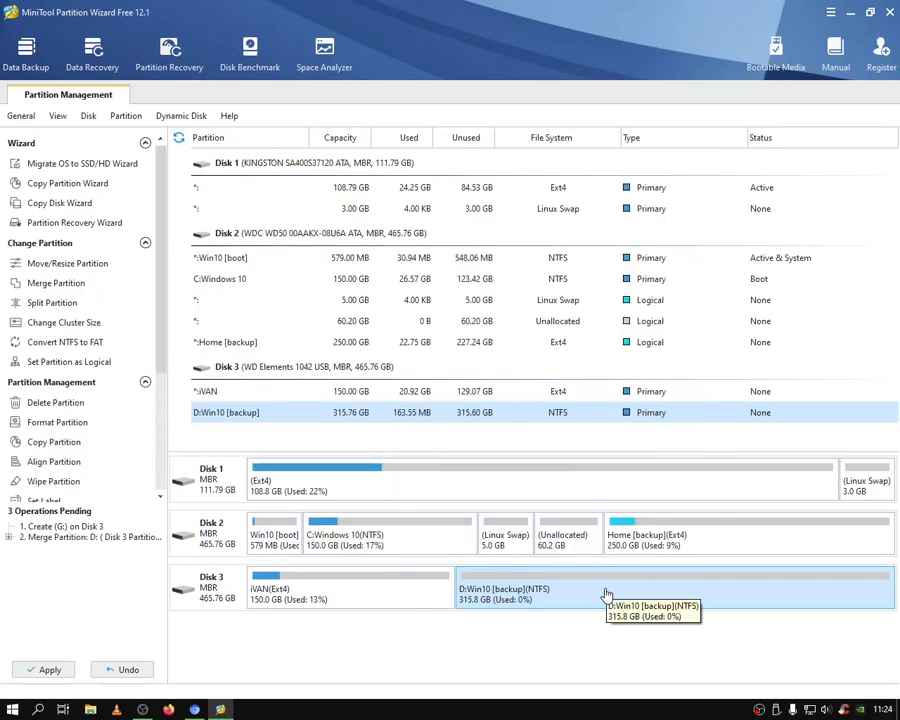
# Step: Apply the pending partition creation and merge on Disk 3 and close the completion notice
pyautogui.click(50, 669)
pyautogui.click(418, 384)
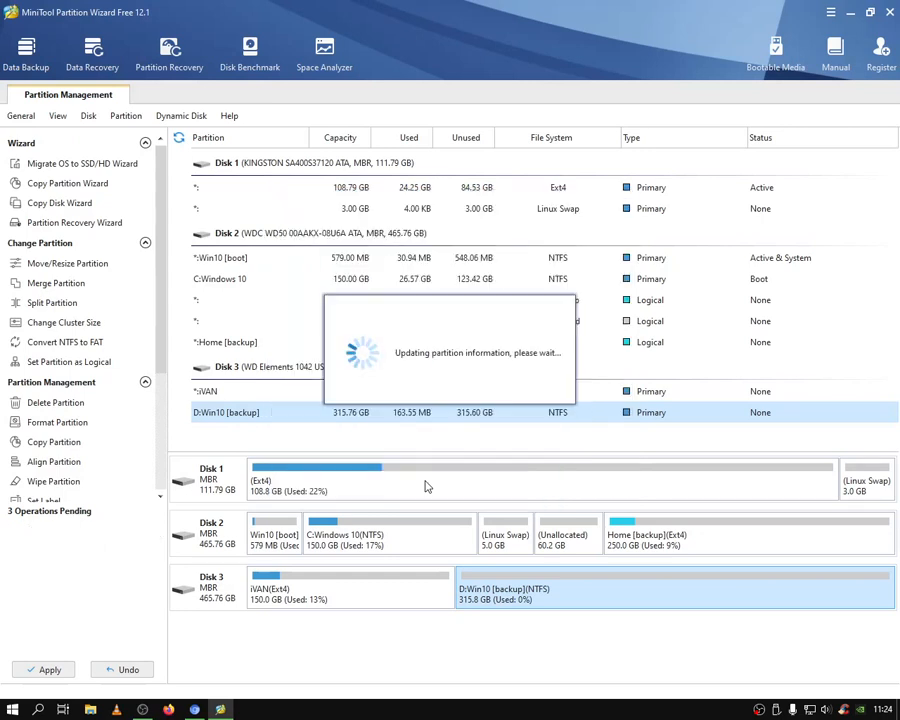
pyautogui.click(450, 382)
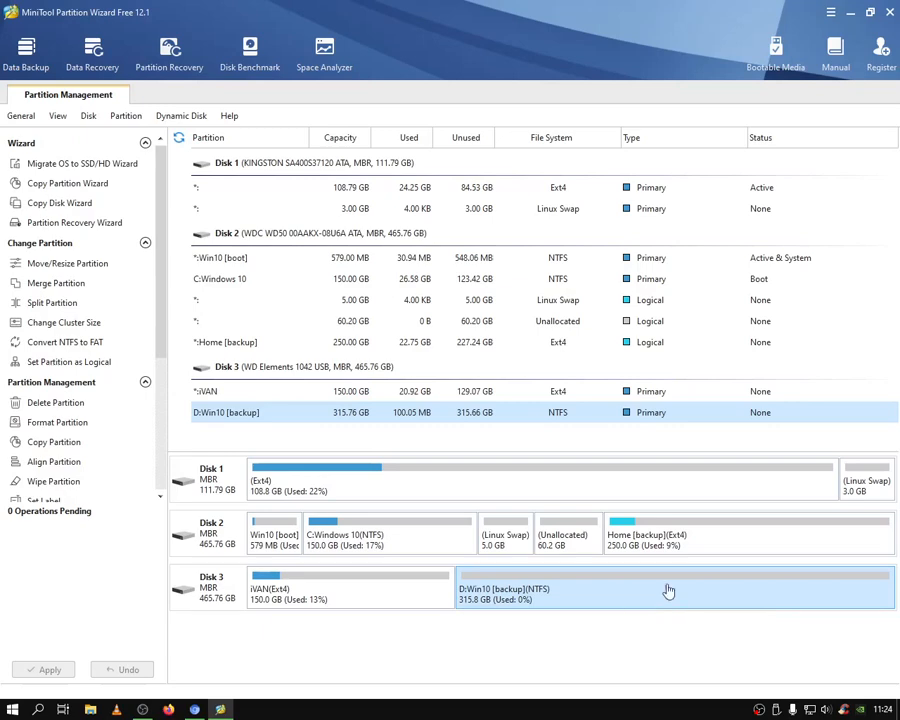
# Step: View the edition comparison for the bootable media feature and close it without upgrading
pyautogui.click(776, 50)
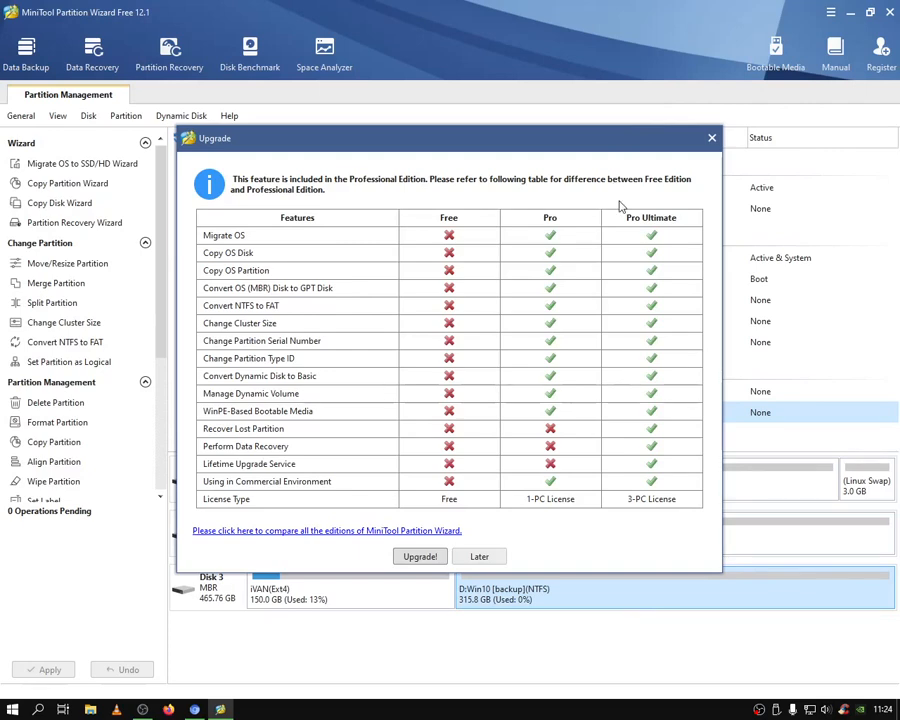
pyautogui.click(711, 138)
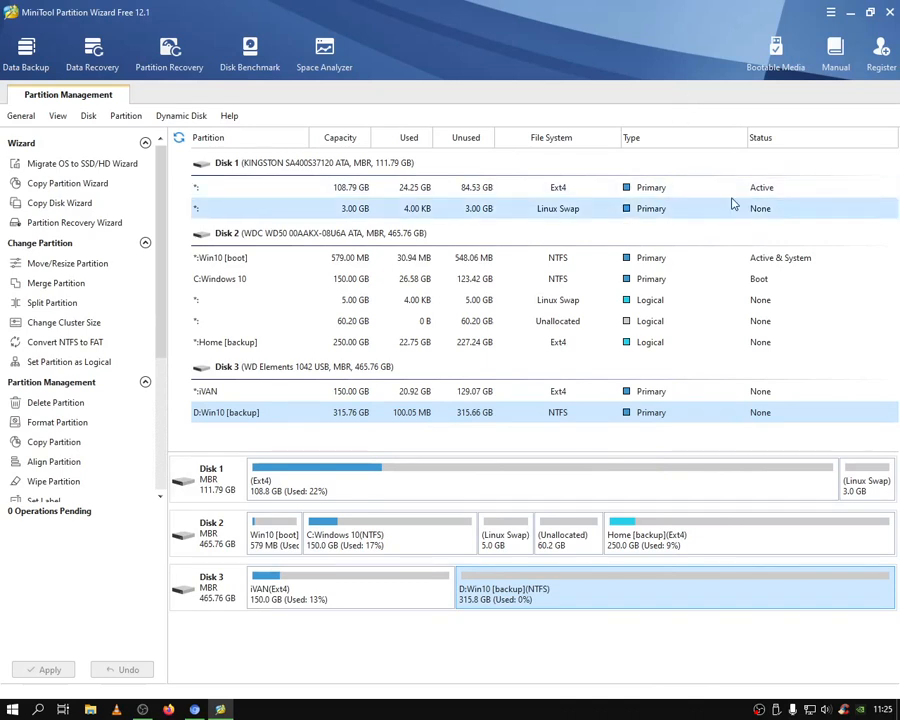
# Step: Try to align partition D:Win10 [backup] on Disk 3 and dismiss the notice
pyautogui.scroll(-3, 112, 293)
pyautogui.click(112, 293)
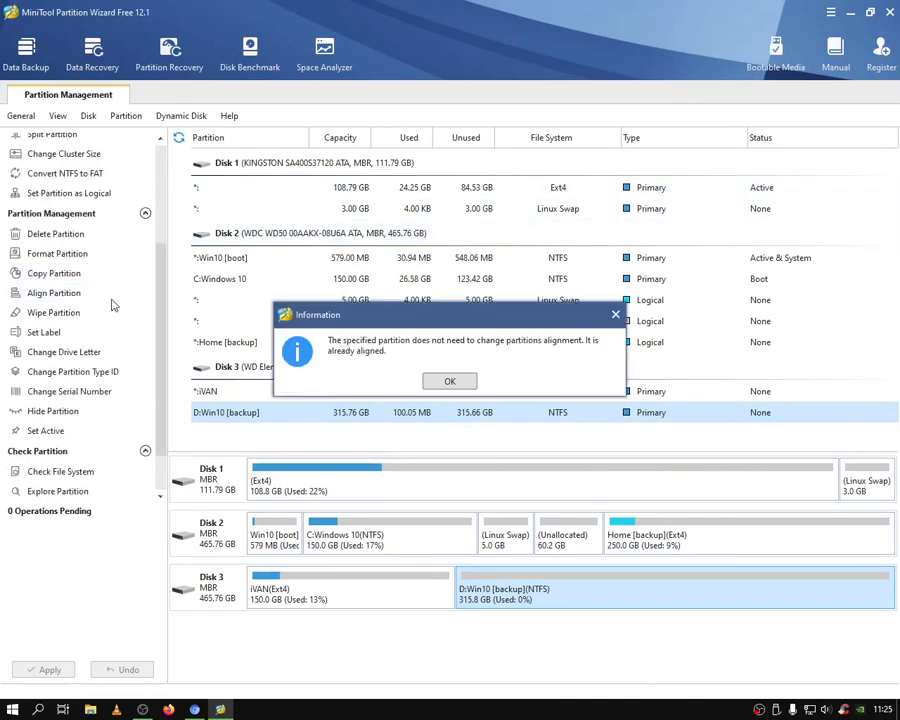
pyautogui.click(614, 314)
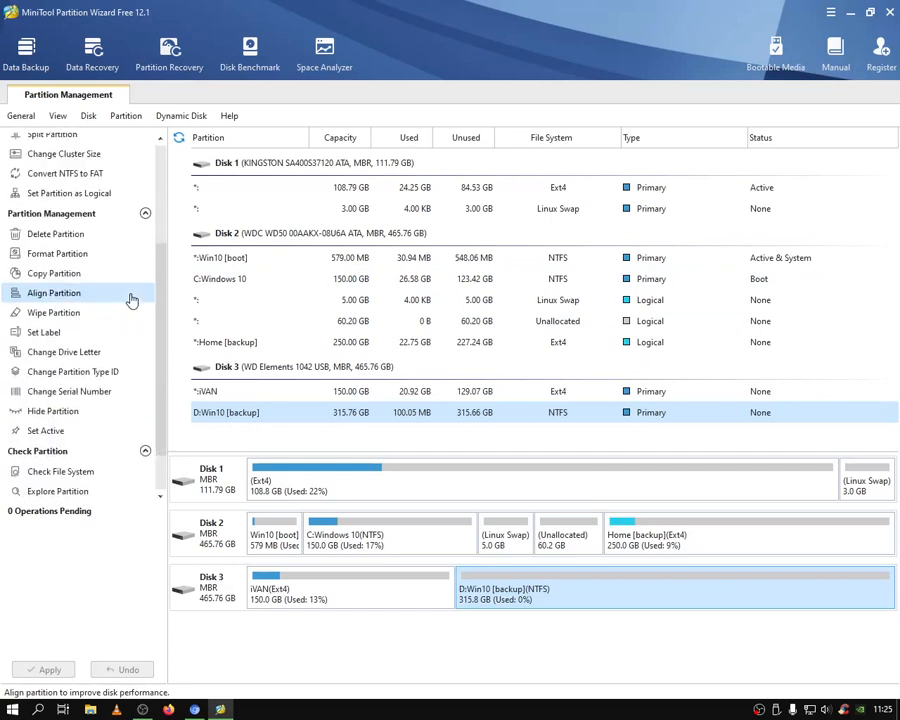
# Step: Check the file system of partition D:Win10 [backup] in check-only mode without fixing errors, and close the report
pyautogui.scroll(-1, 108, 350)
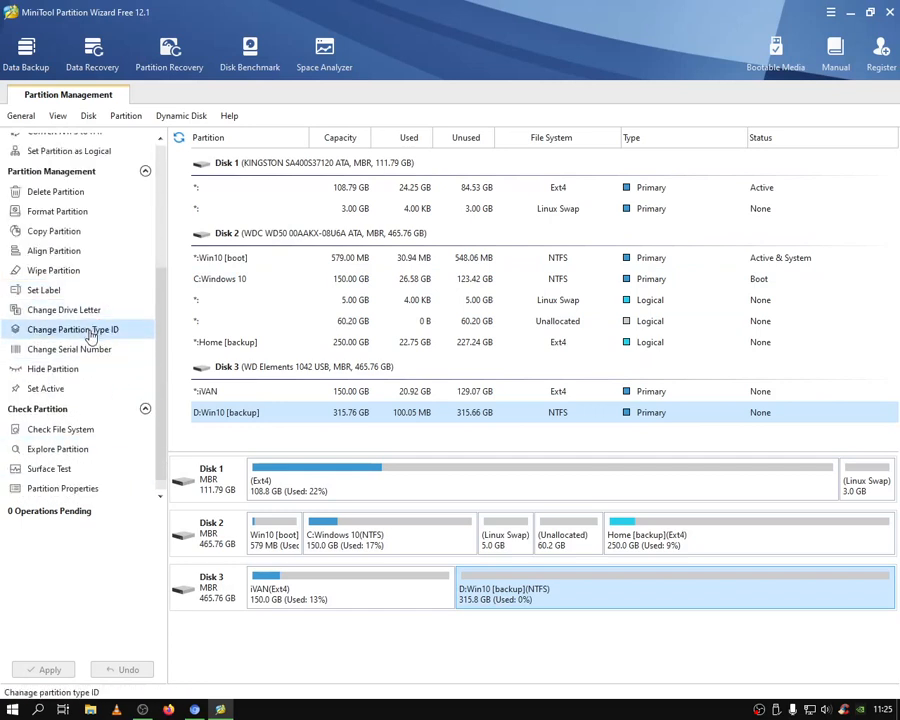
pyautogui.scroll(4, 110, 342)
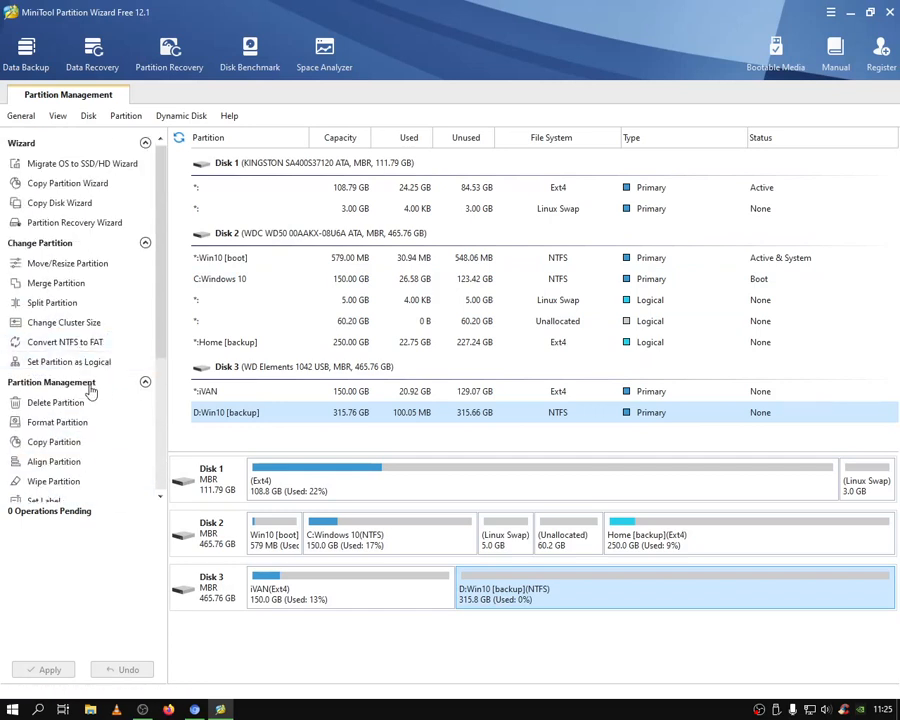
pyautogui.scroll(-1, 90, 391)
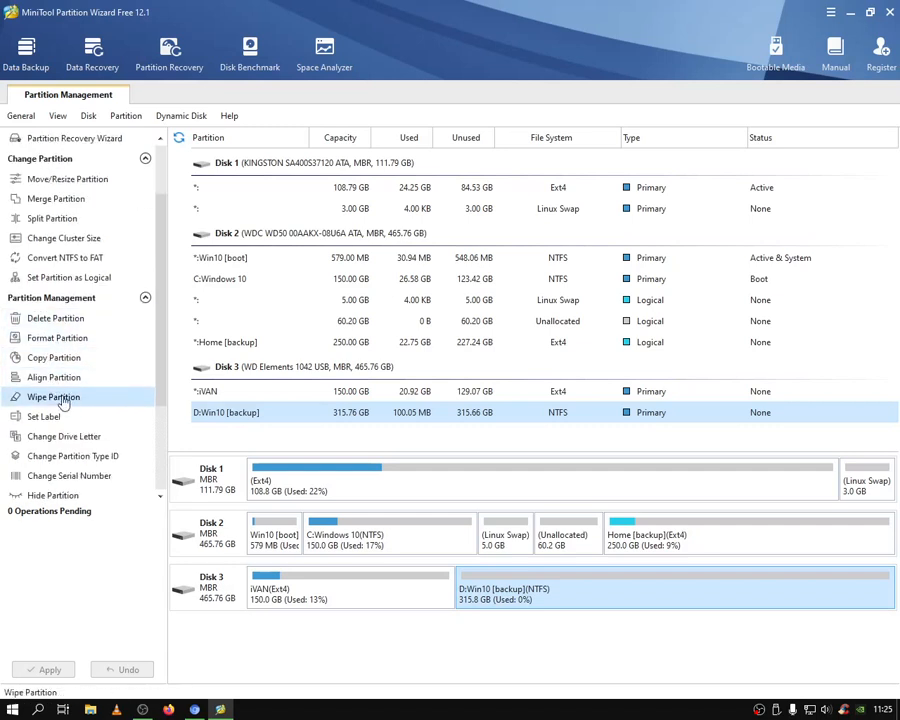
pyautogui.scroll(-1, 60, 380)
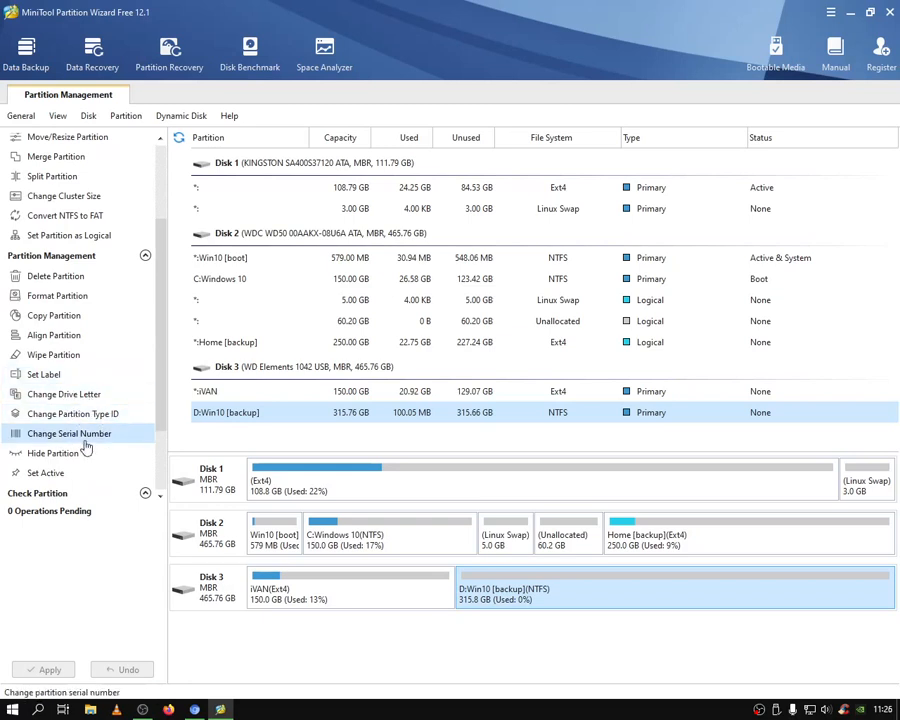
pyautogui.scroll(-2, 86, 448)
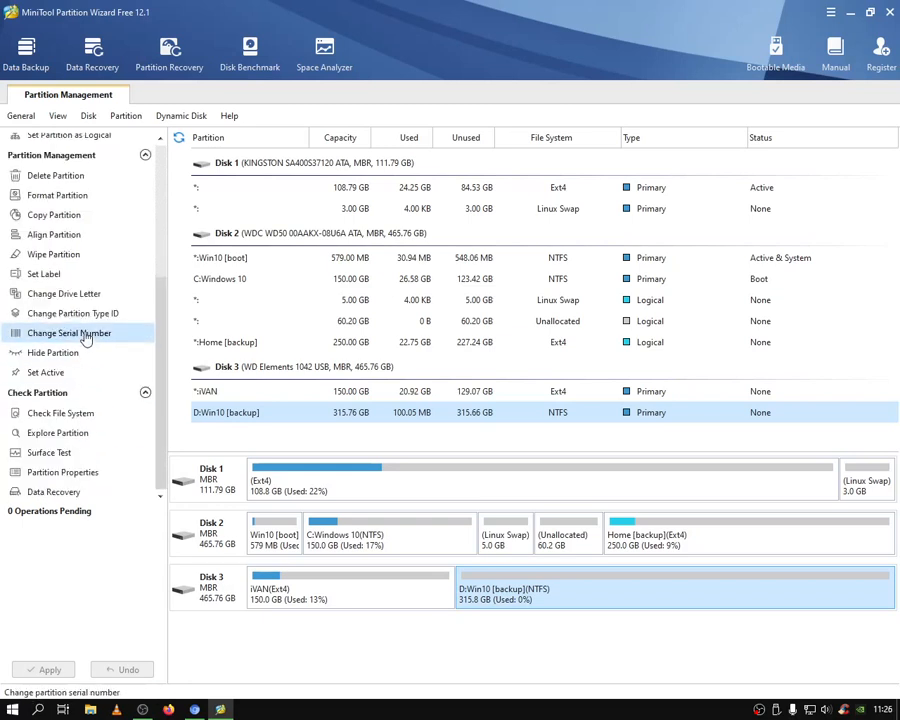
pyautogui.click(62, 413)
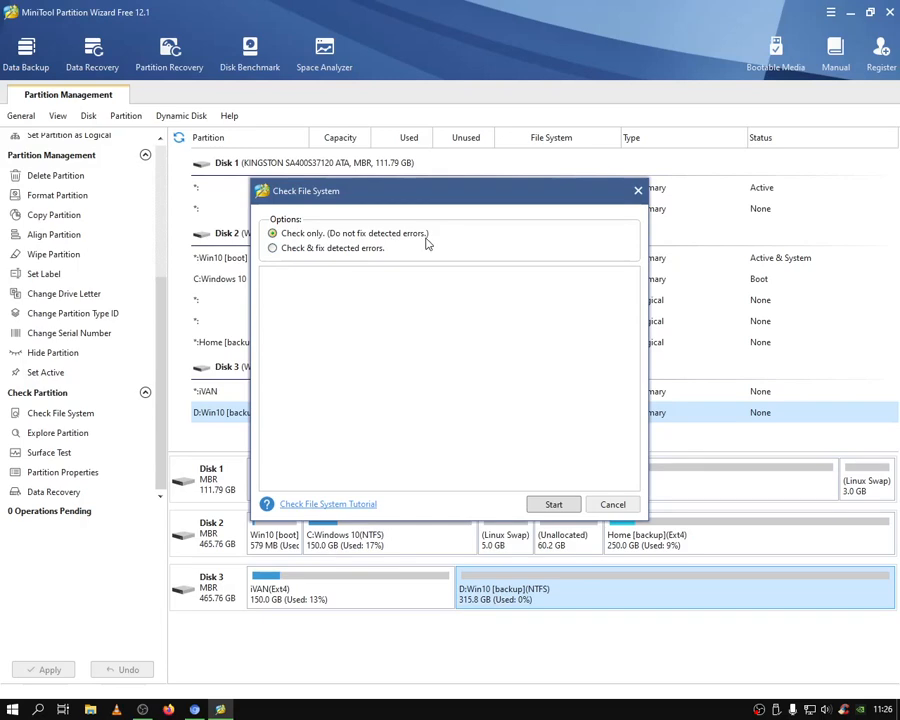
pyautogui.click(571, 506)
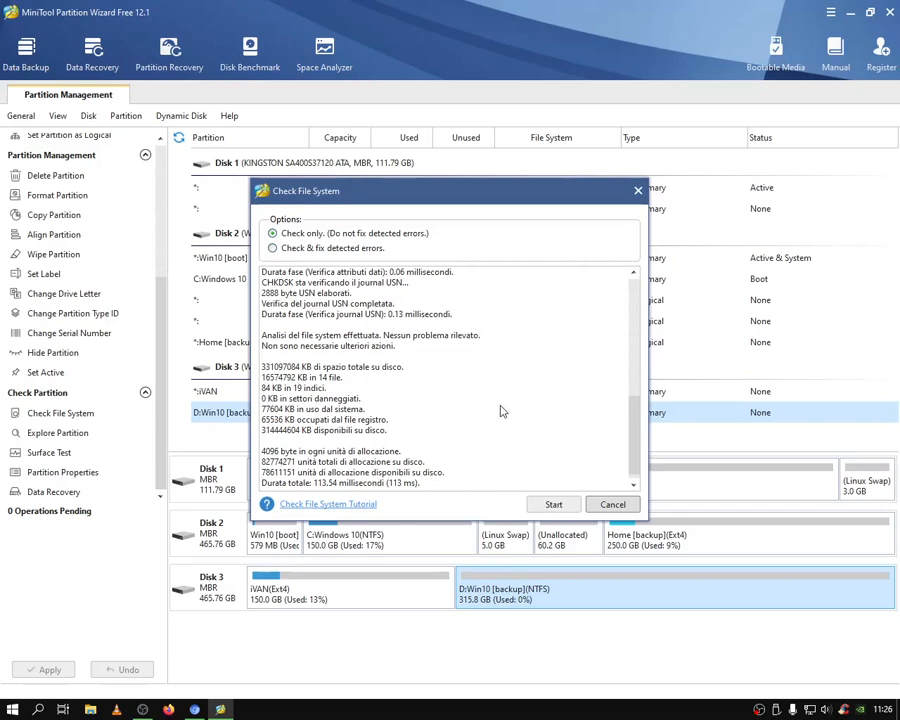
pyautogui.click(613, 505)
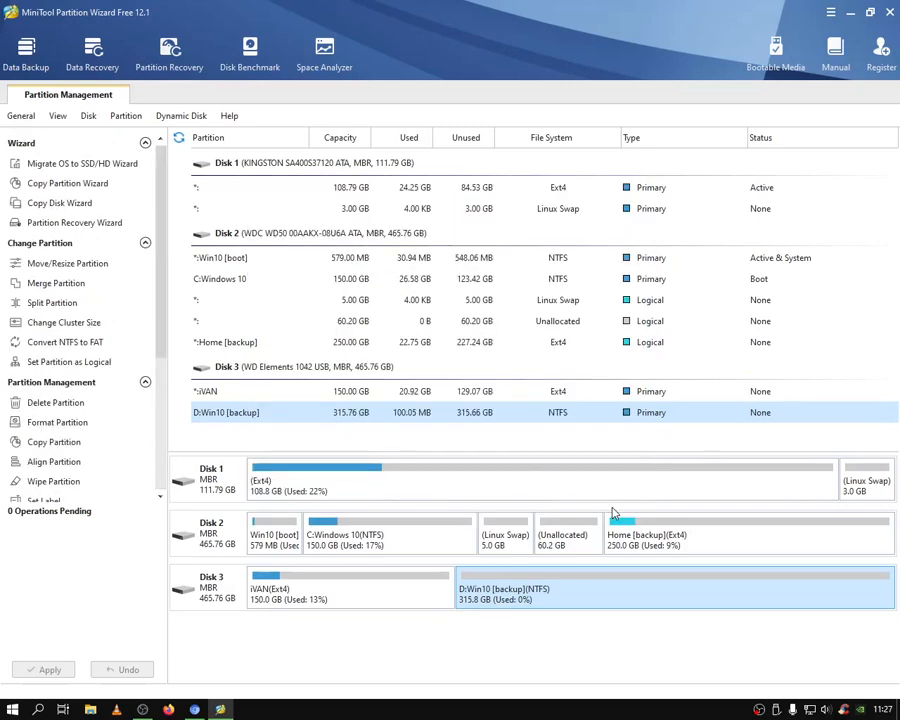
# Step: Review the file system information and usage of partition D:Win10 [backup] in its properties and close them
pyautogui.scroll(-4, 40, 438)
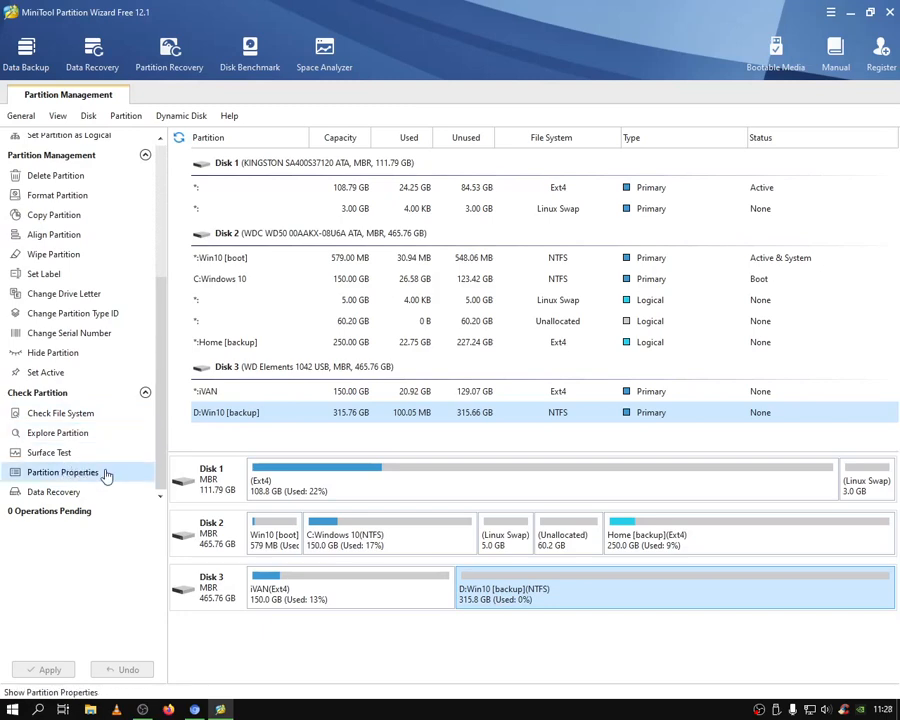
pyautogui.click(106, 476)
pyautogui.click(436, 237)
pyautogui.click(316, 236)
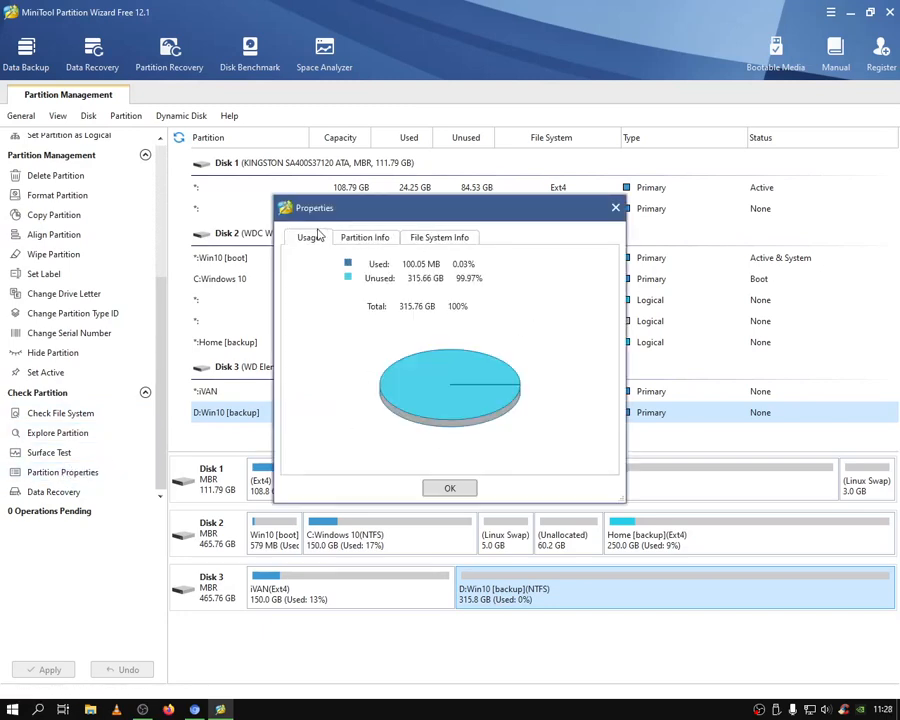
pyautogui.click(462, 488)
# Step: Review the usage, partition and file system information of Disk 1's Ext4 partition and close its properties
pyautogui.click(464, 488)
pyautogui.click(85, 477)
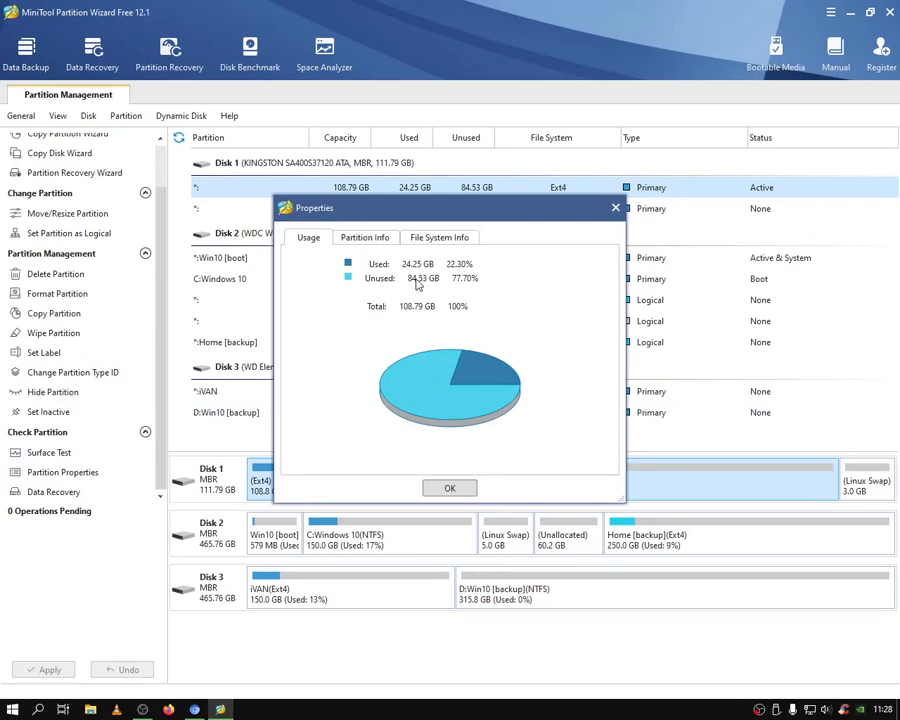
pyautogui.click(385, 238)
pyautogui.click(449, 237)
pyautogui.hotkey('ctrl', 'Tab')
pyautogui.click(615, 208)
# Step: Review the usage, partition and file system information of partition C:Windows 10 and close its properties
pyautogui.click(398, 536)
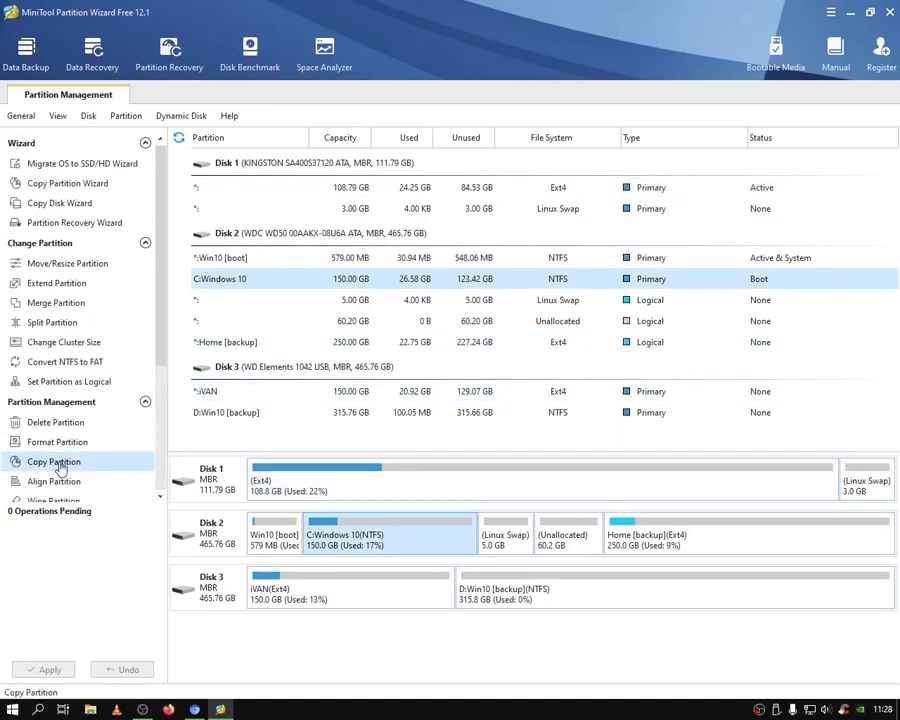
pyautogui.scroll(-3, 60, 470)
pyautogui.click(60, 471)
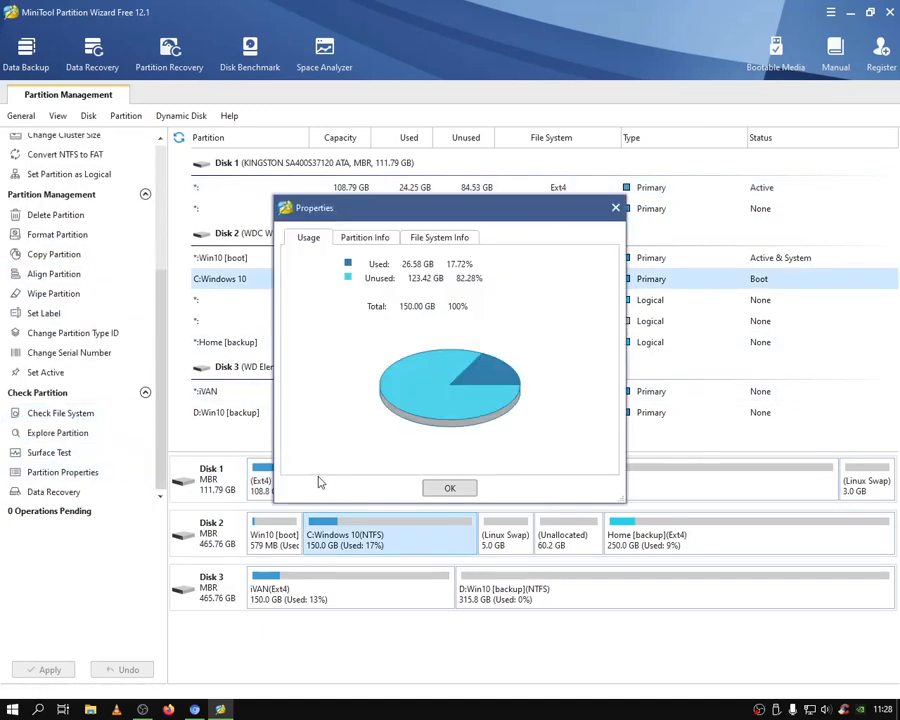
pyautogui.click(378, 238)
pyautogui.click(456, 238)
pyautogui.click(615, 208)
# Step: Run a sequential disk benchmark on drive D, keeping the default transfer size, queue, thread and total length settings
pyautogui.click(640, 592)
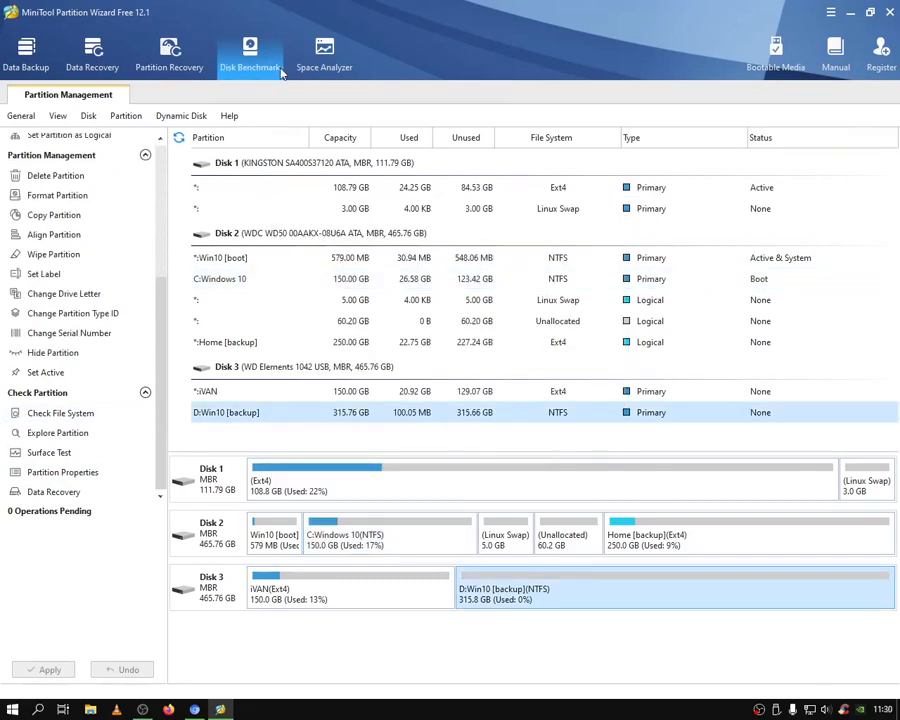
pyautogui.click(279, 68)
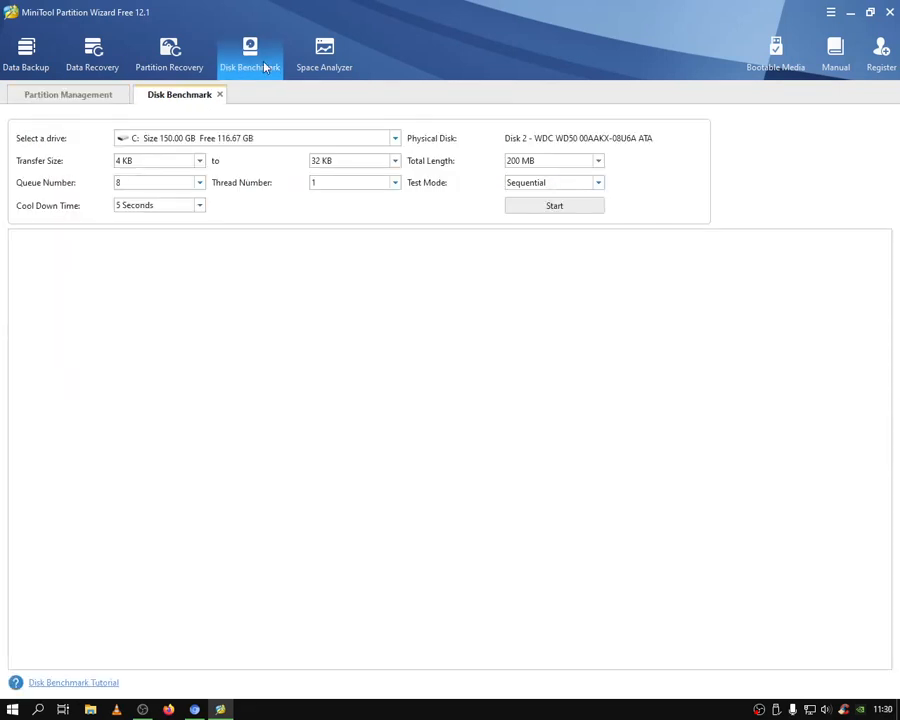
pyautogui.click(396, 139)
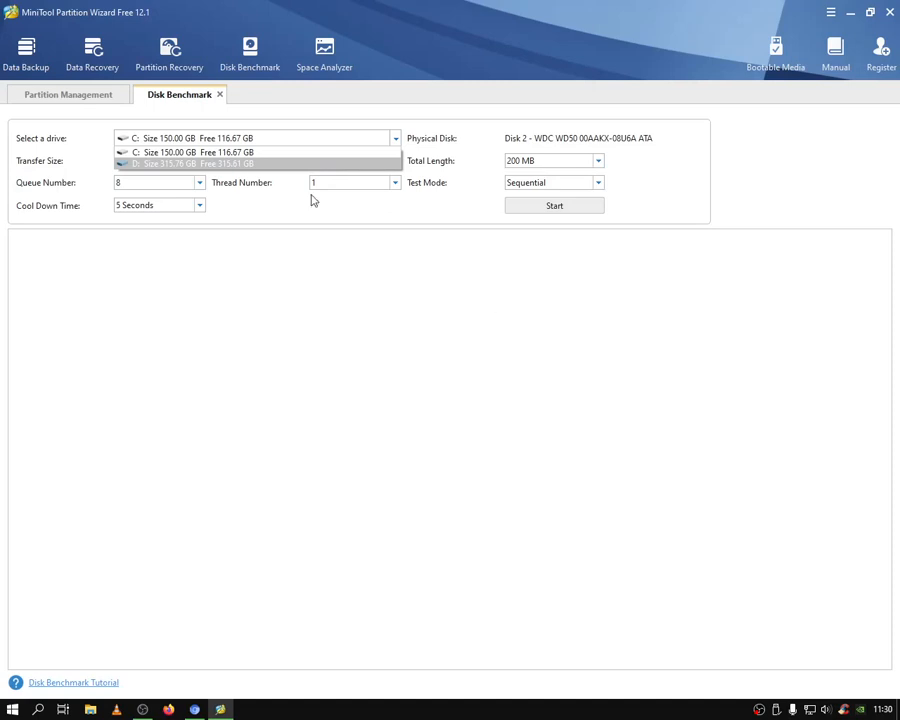
pyautogui.click(395, 138)
pyautogui.click(395, 138)
pyautogui.click(322, 164)
pyautogui.click(395, 139)
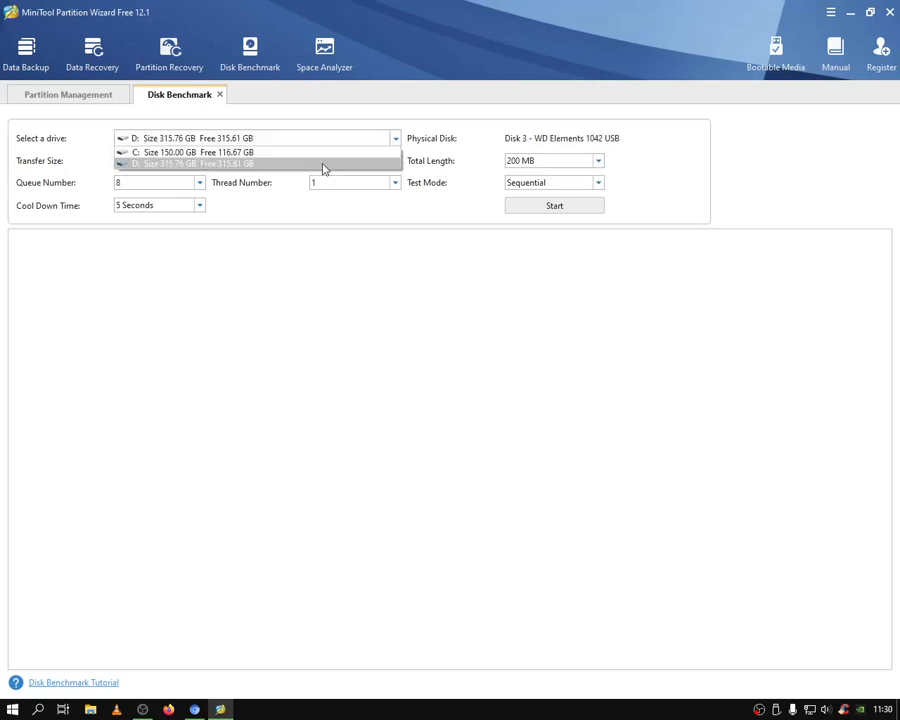
pyautogui.click(322, 164)
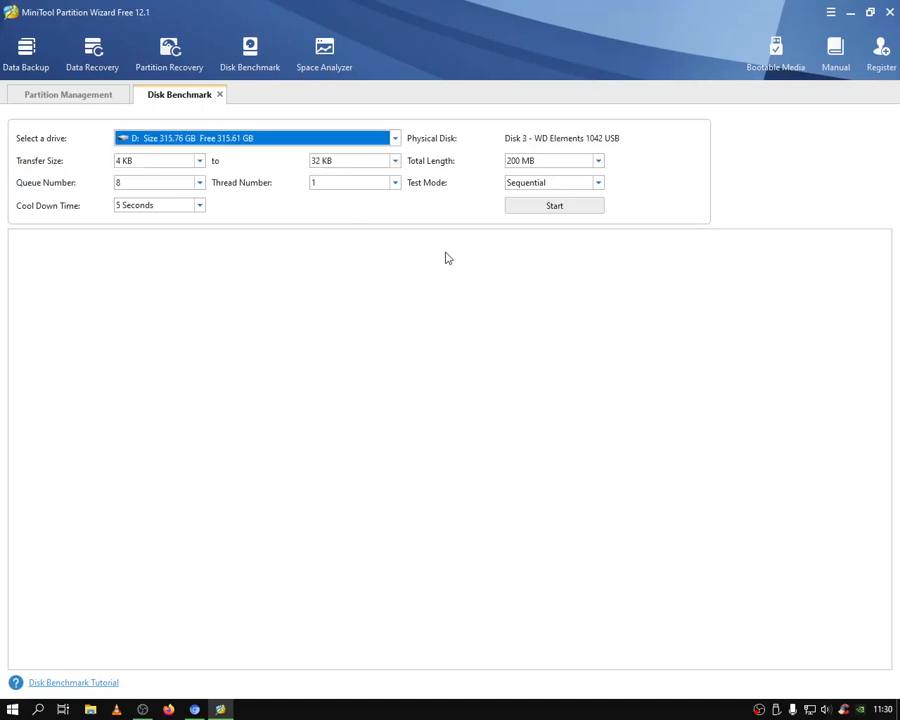
pyautogui.click(530, 207)
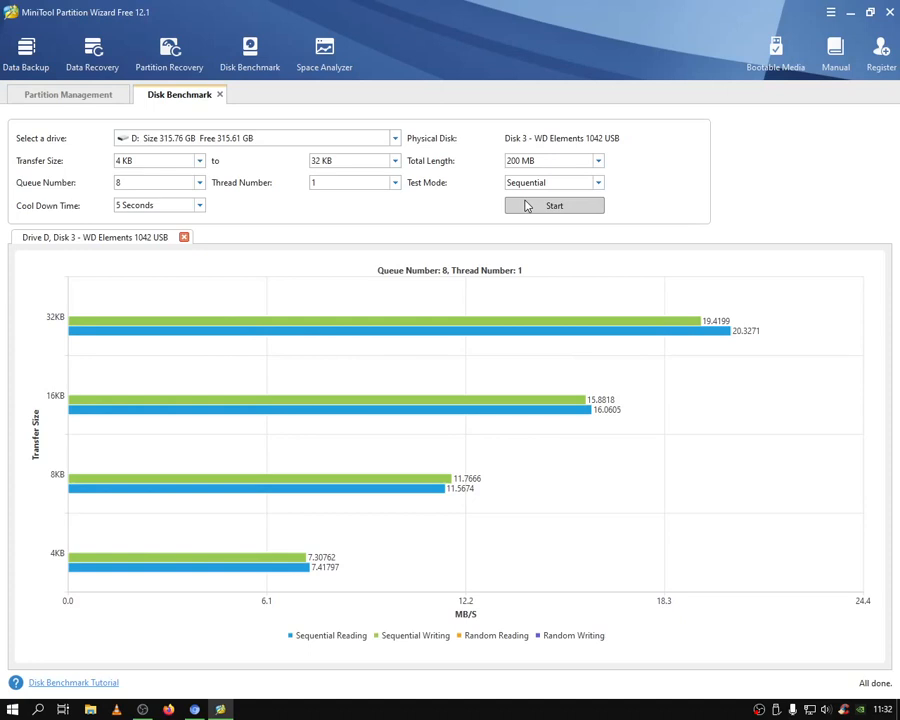
# Step: Run the same sequential disk benchmark on drive C
pyautogui.click(396, 139)
pyautogui.click(386, 148)
pyautogui.click(561, 206)
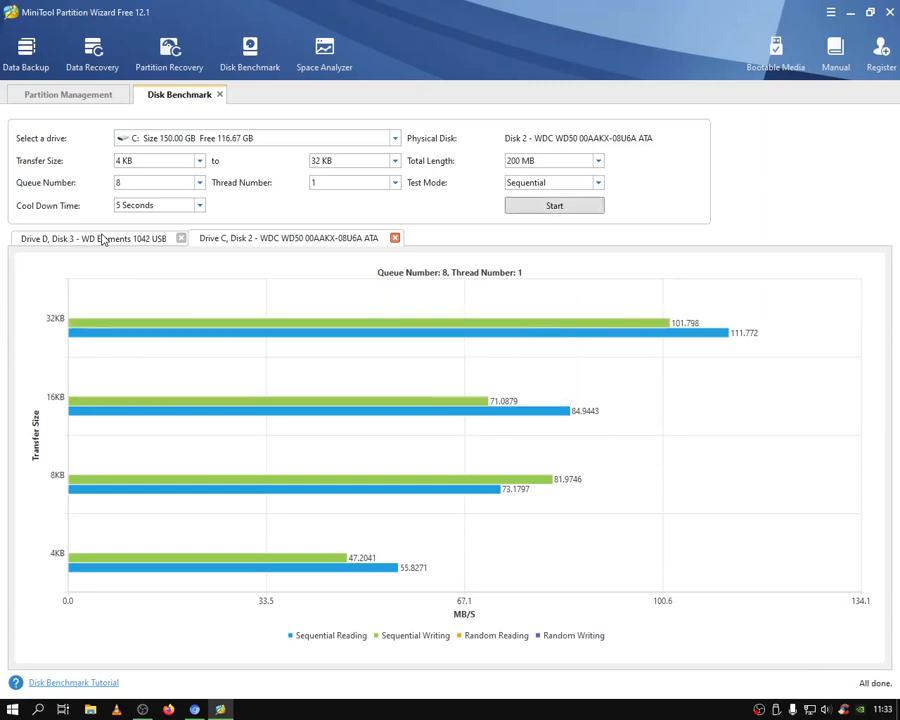
# Step: Compare the benchmark charts of drives D and C, and return to the partition overview
pyautogui.click(115, 240)
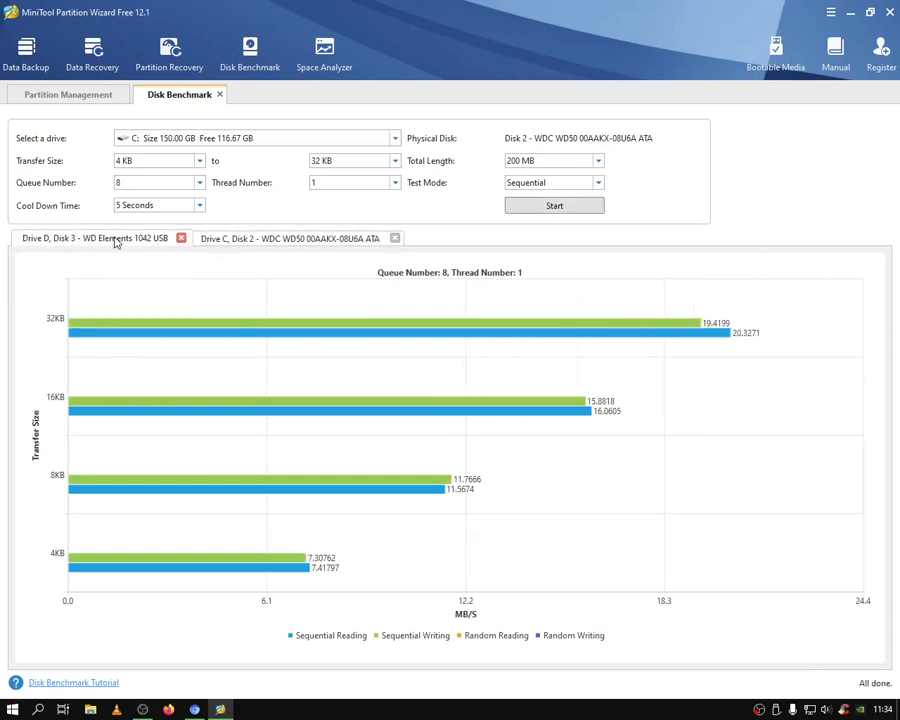
pyautogui.click(258, 240)
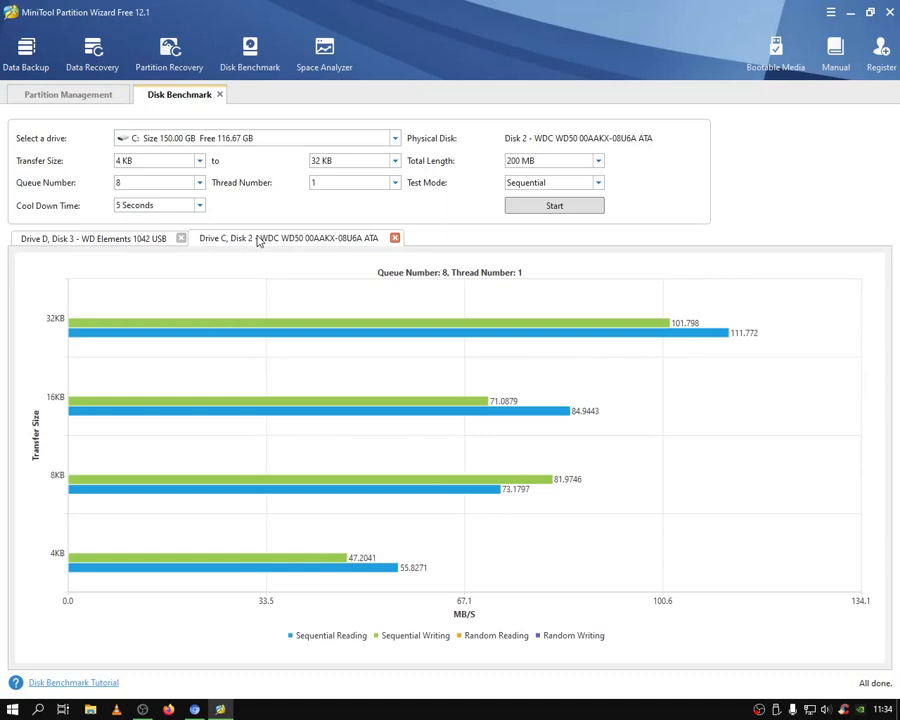
pyautogui.click(130, 240)
pyautogui.click(258, 240)
pyautogui.click(85, 97)
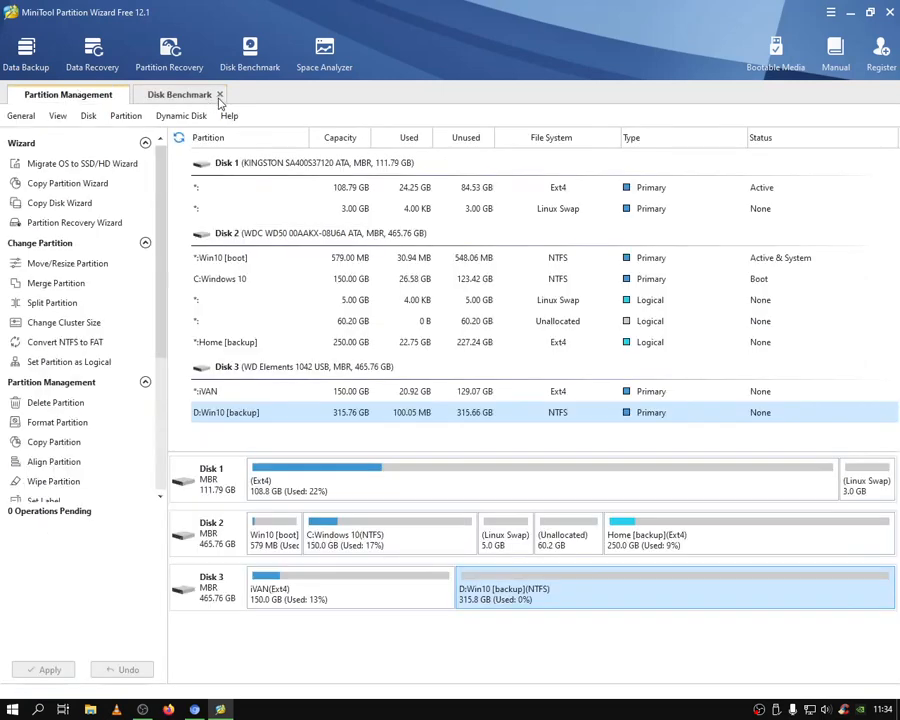
pyautogui.scroll(-5, 66, 472)
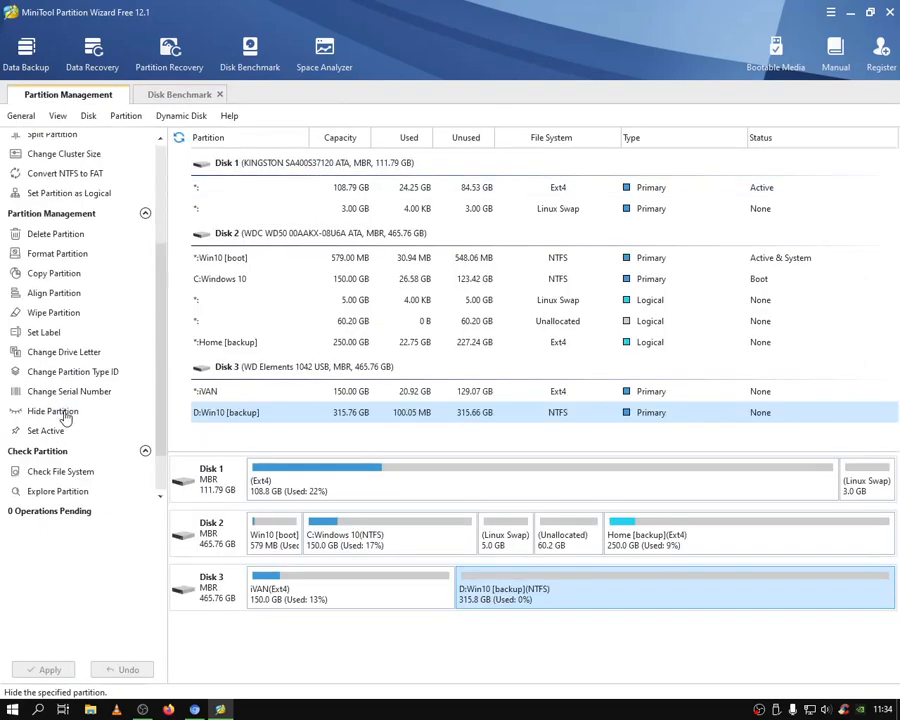
pyautogui.scroll(5, 96, 222)
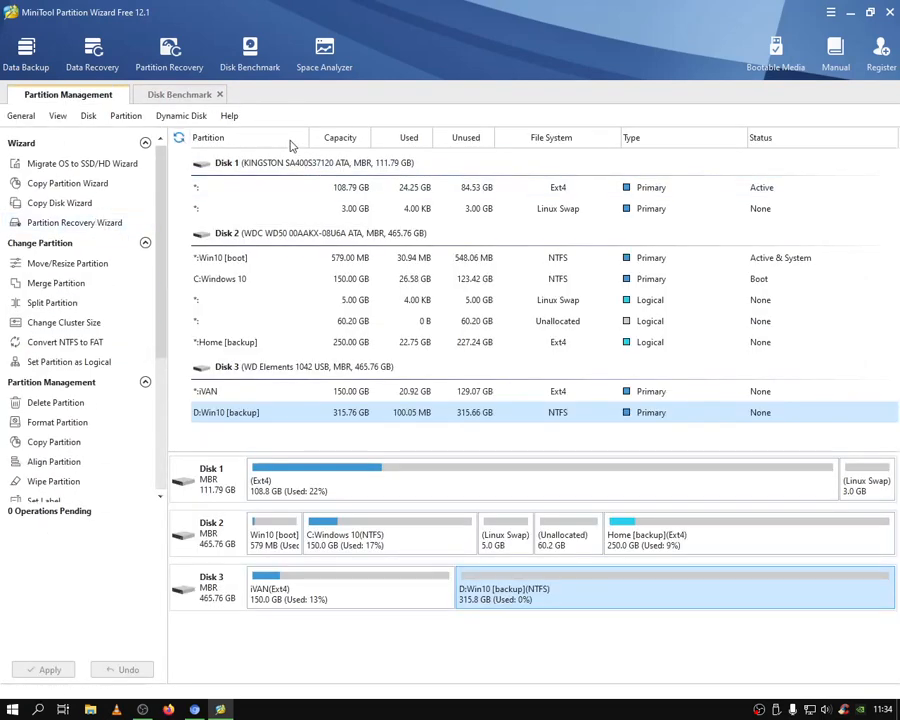
# Step: Scan partition C:Windows 10 with the Space Analyzer
pyautogui.click(446, 528)
pyautogui.click(324, 55)
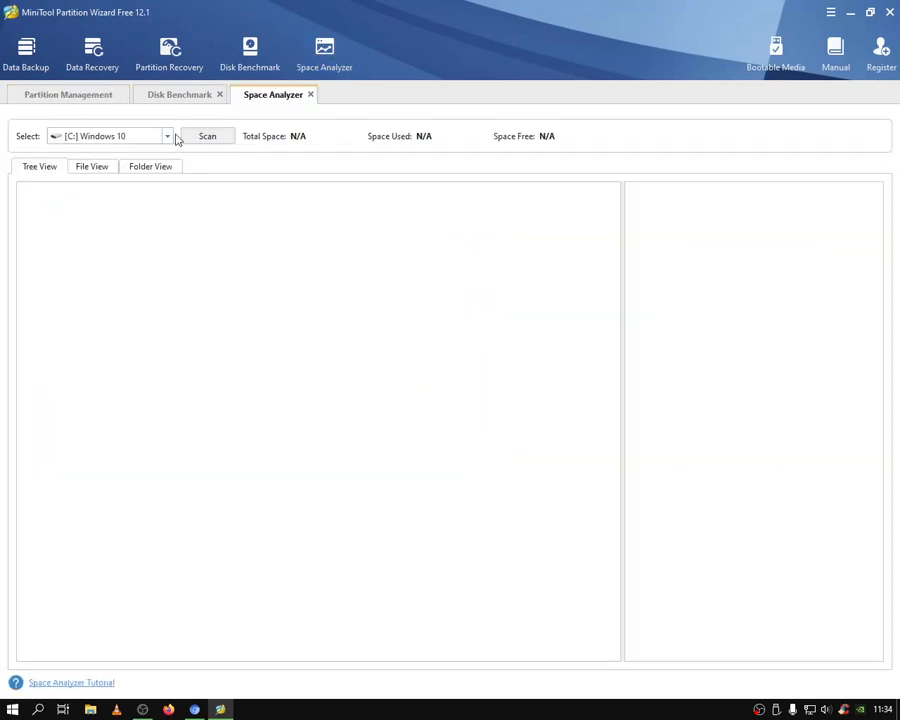
pyautogui.click(92, 167)
pyautogui.click(189, 138)
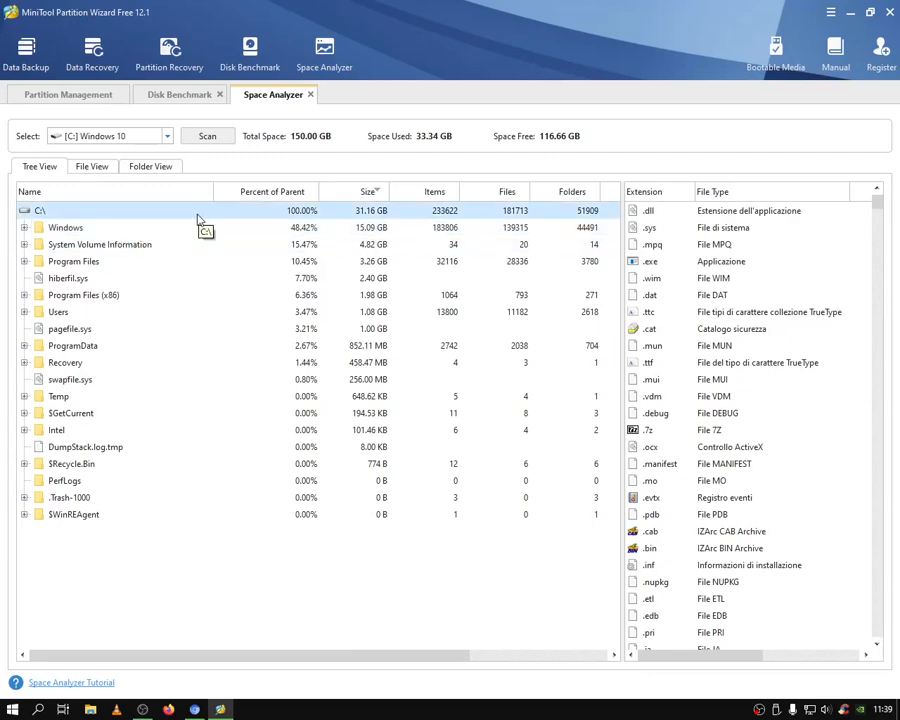
# Step: Review the largest files on drive C in a file list sorted by percent of drive
pyautogui.click(92, 166)
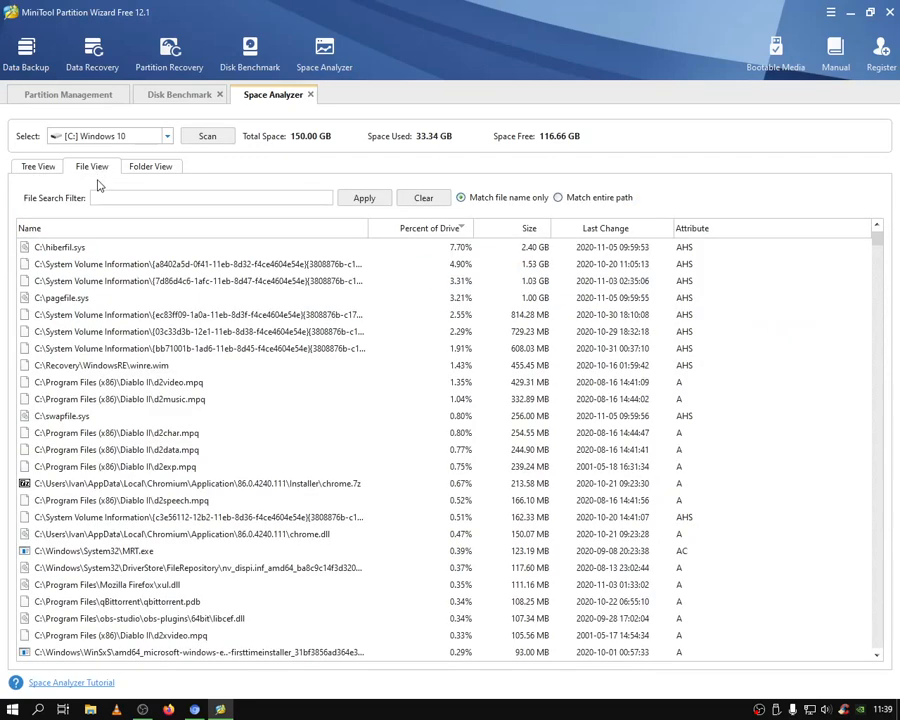
pyautogui.click(441, 229)
pyautogui.click(444, 230)
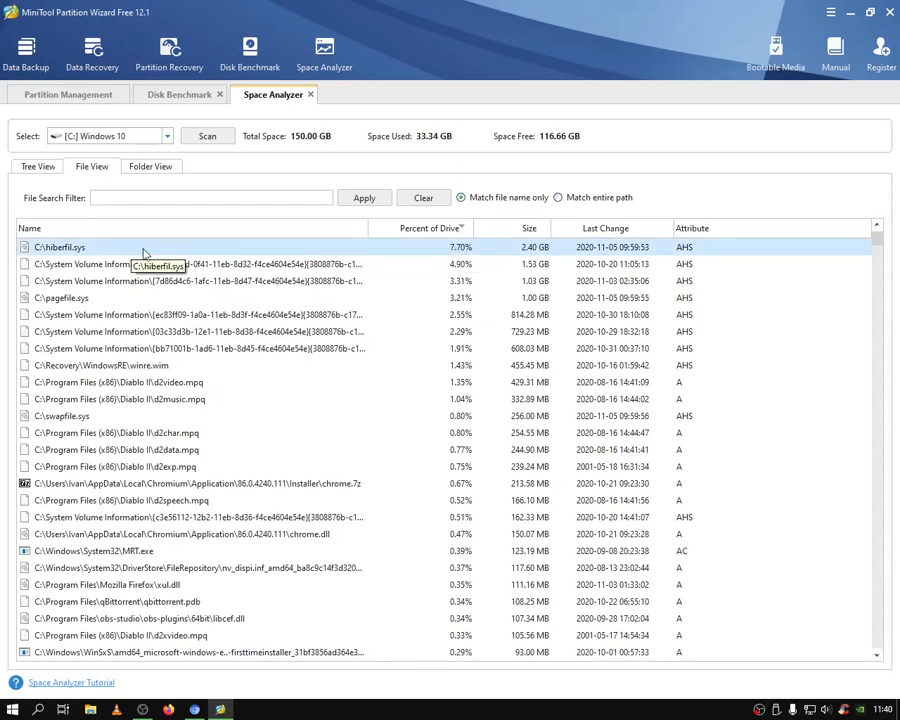
# Step: Inspect the Windows folder's contents in the tree, and review the folder and file listings of drive C
pyautogui.click(38, 166)
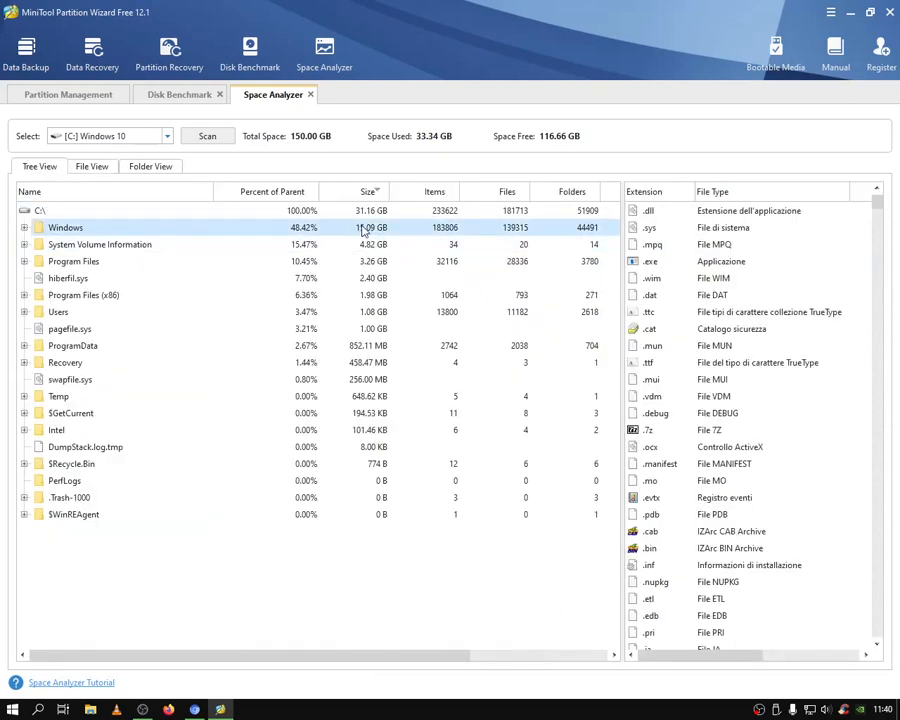
pyautogui.click(24, 228)
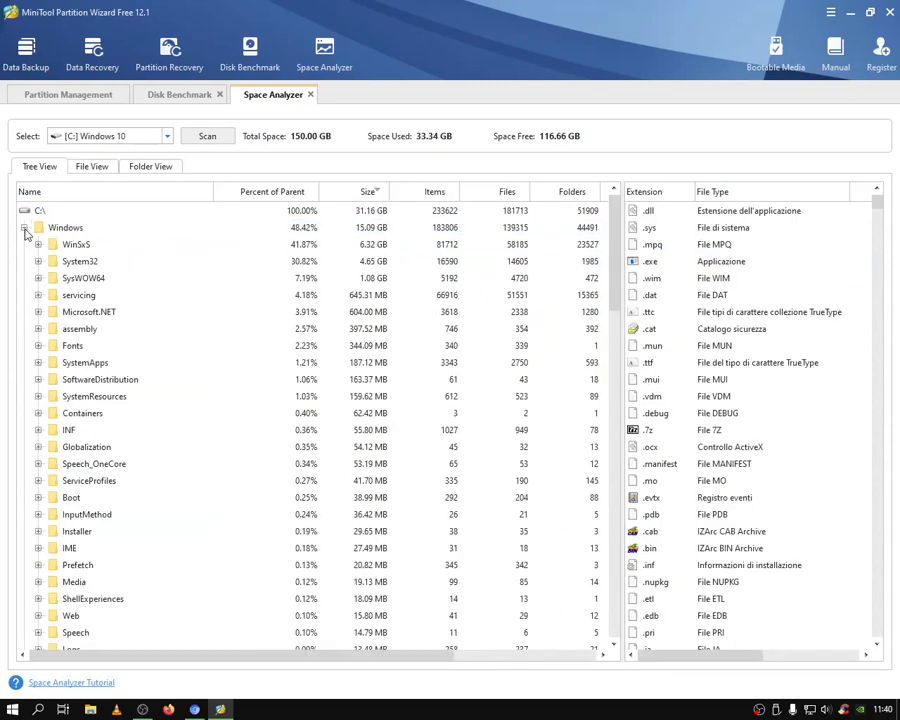
pyautogui.click(24, 228)
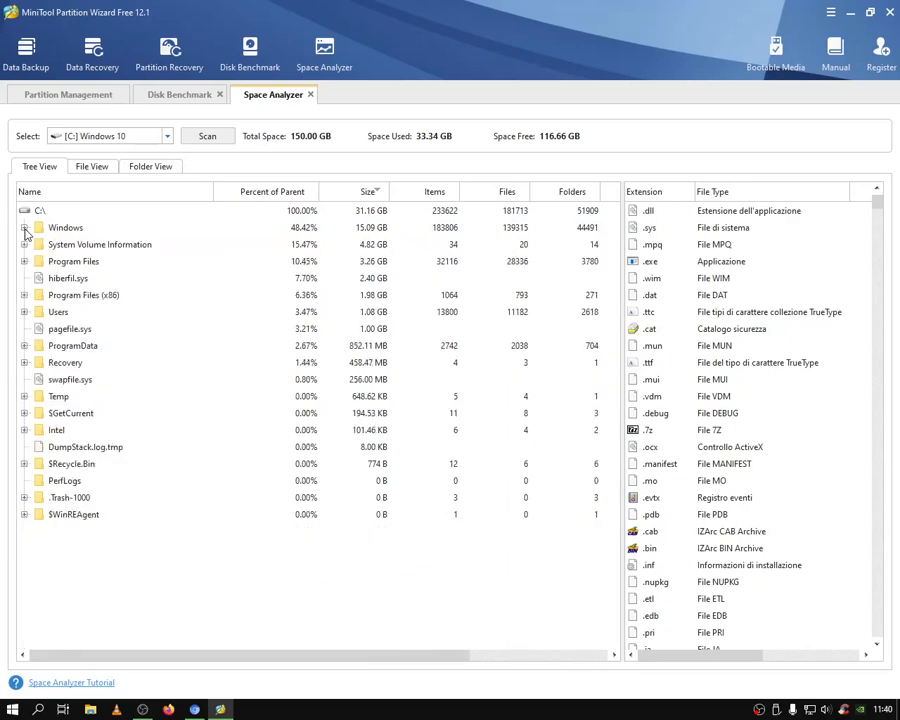
pyautogui.click(143, 166)
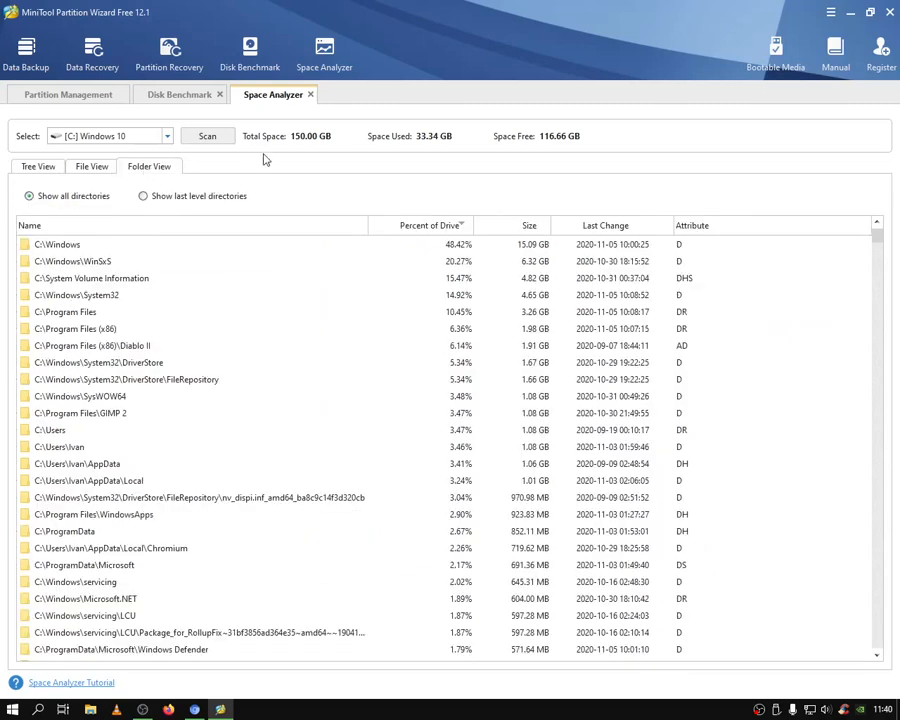
pyautogui.click(93, 167)
pyautogui.click(148, 166)
# Step: Close the Space Analyzer and the Disk Benchmark, confirming each closure
pyautogui.click(310, 94)
pyautogui.press('Return')
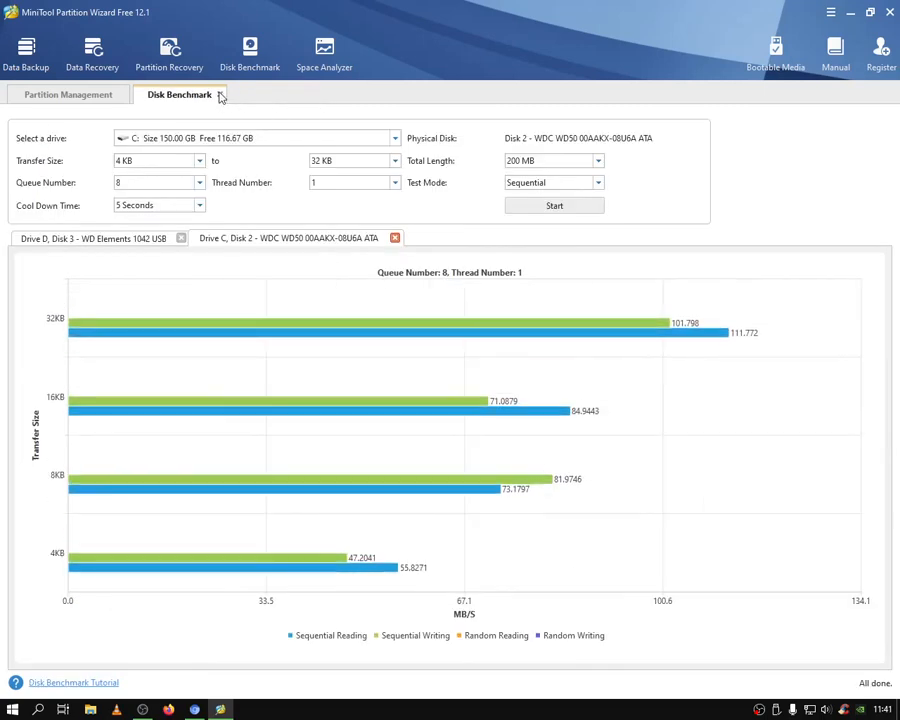
pyautogui.click(221, 95)
pyautogui.press('Return')
# Step: Open the product registration for upgrading the free edition
pyautogui.scroll(-5, 120, 363)
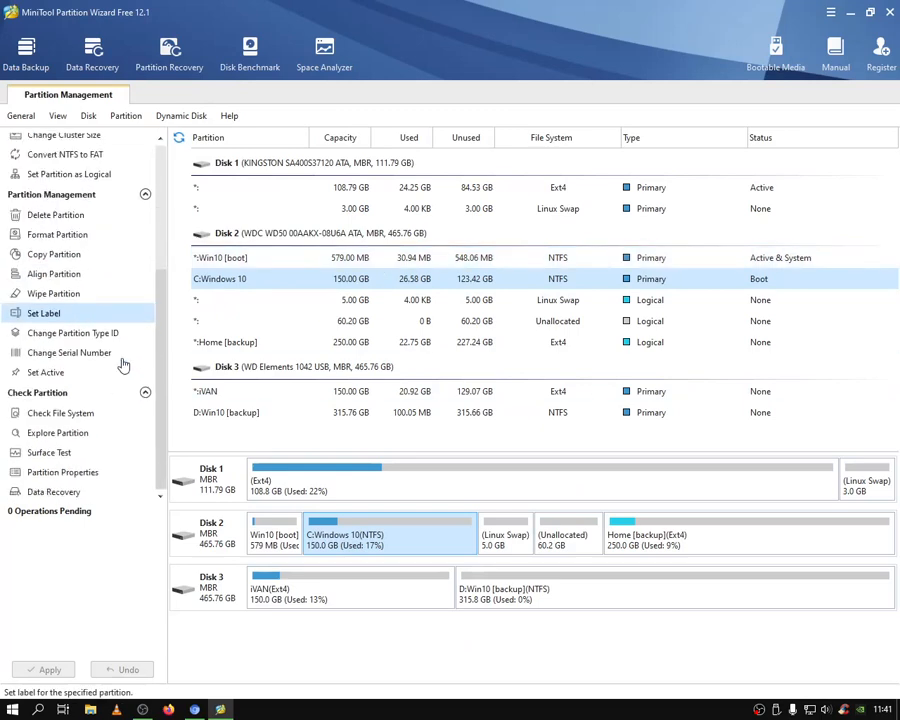
pyautogui.scroll(5, 126, 358)
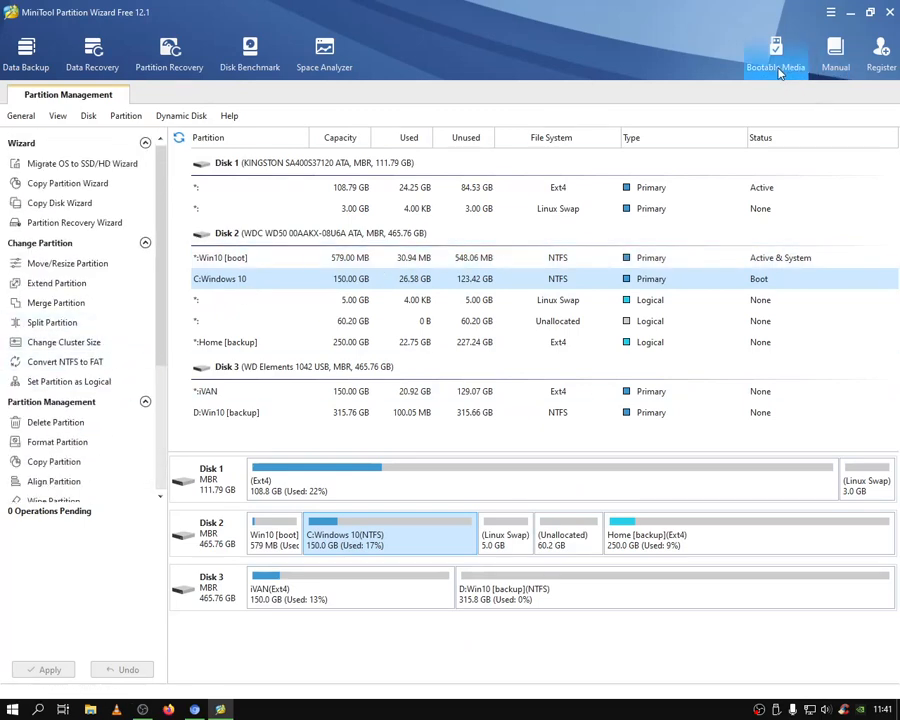
pyautogui.click(879, 55)
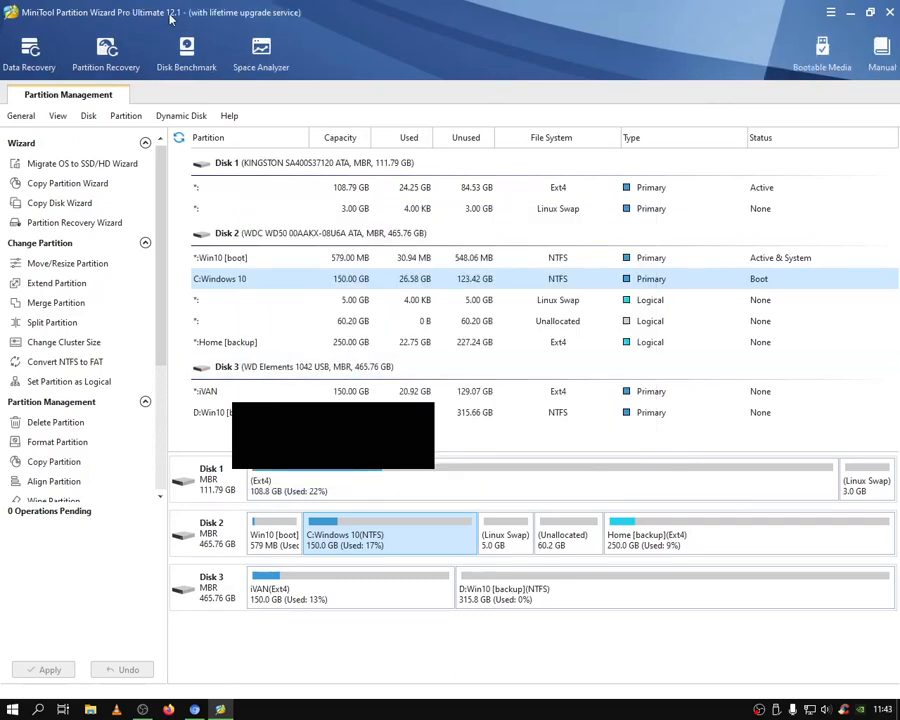
# Step: Start the bootable media builder and choose WinPE-based media with the MiniTool plug-in
pyautogui.click(720, 588)
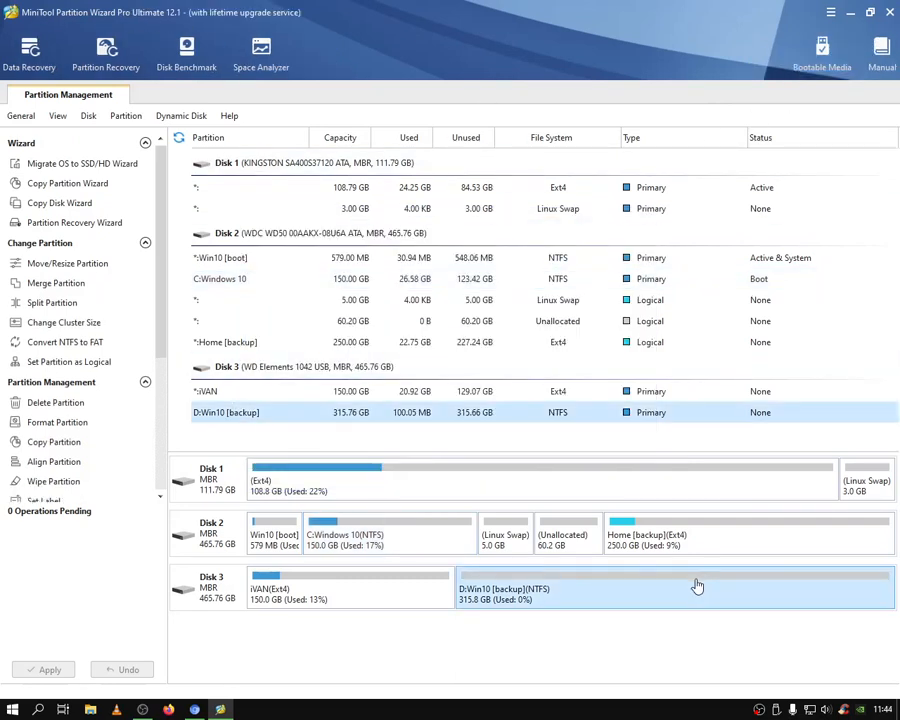
pyautogui.click(822, 55)
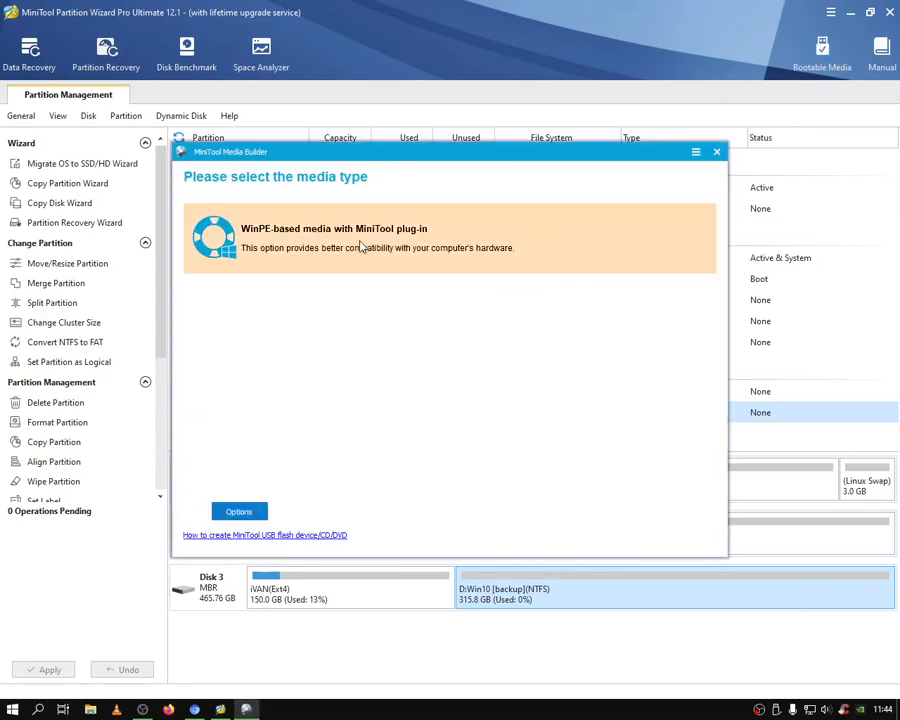
pyautogui.click(390, 253)
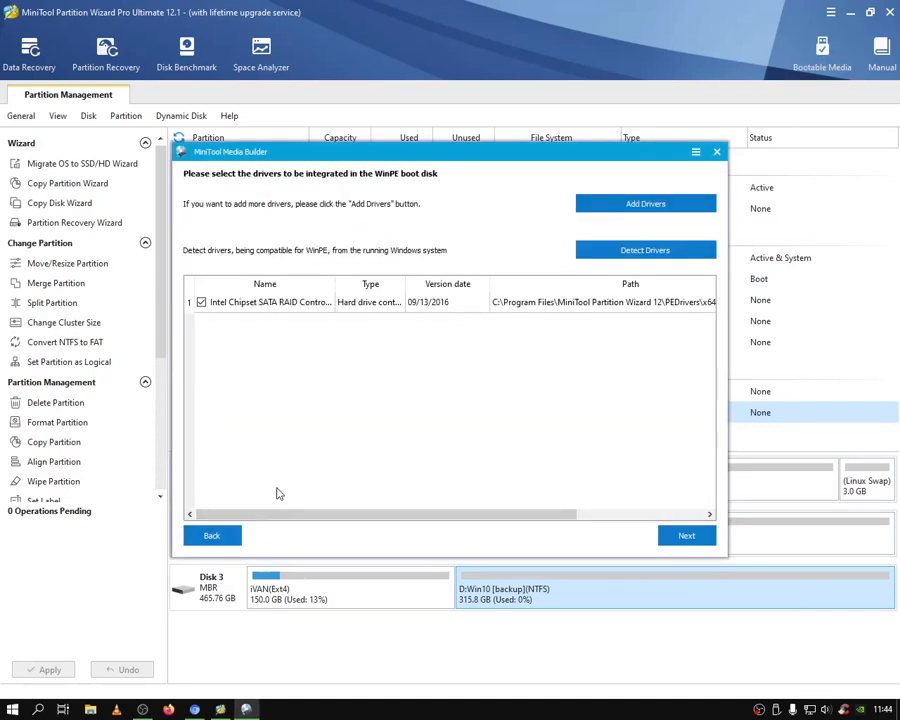
# Step: Detect the WinPE-compatible drivers of the running Windows system and add them to the boot disk's driver list
pyautogui.moveTo(378, 514); pyautogui.dragTo(450, 508)
pyautogui.moveTo(384, 514); pyautogui.dragTo(519, 520)
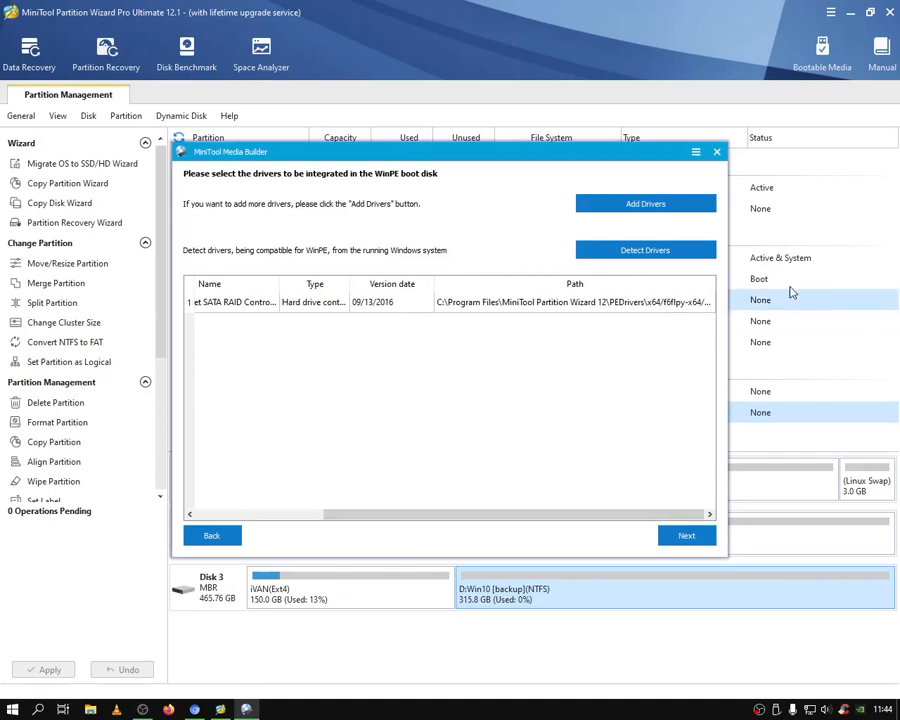
pyautogui.click(645, 250)
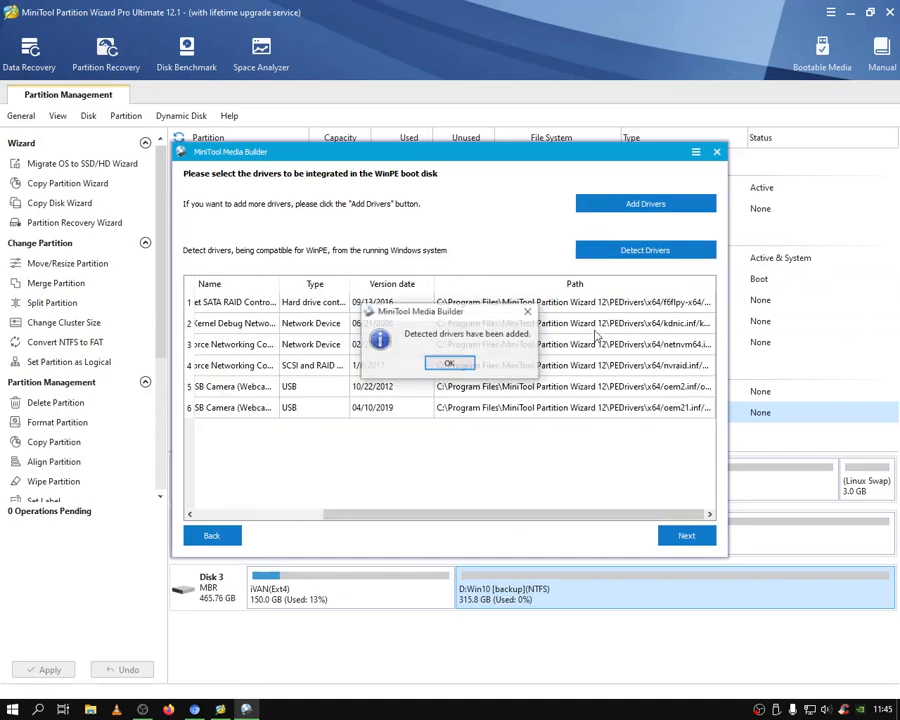
pyautogui.click(449, 363)
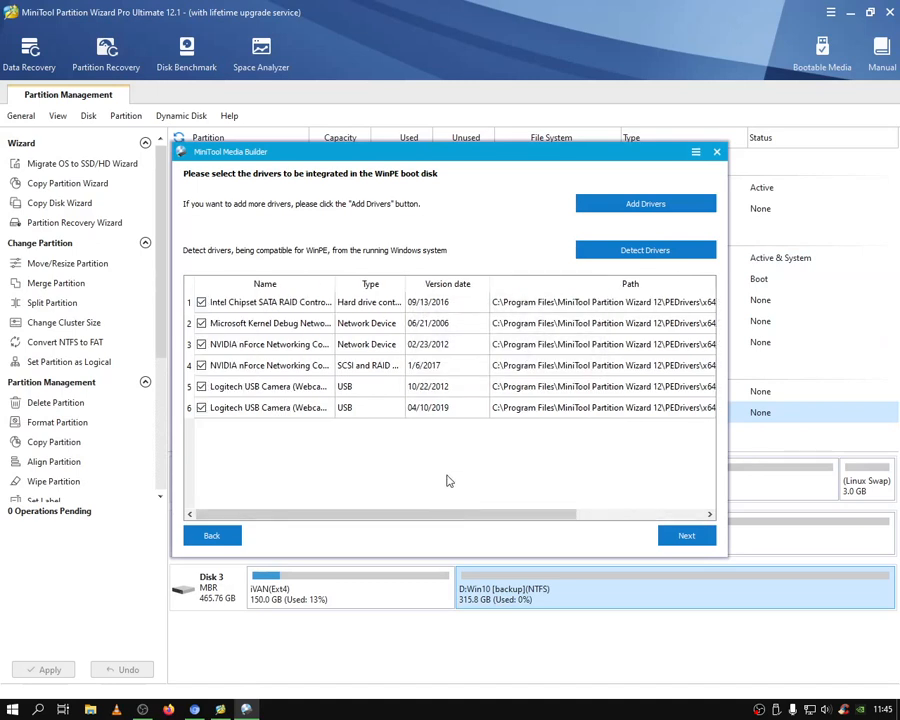
# Step: Build the bootable media as an ISO file named Windows10-backup.iso on the desktop
pyautogui.click(684, 537)
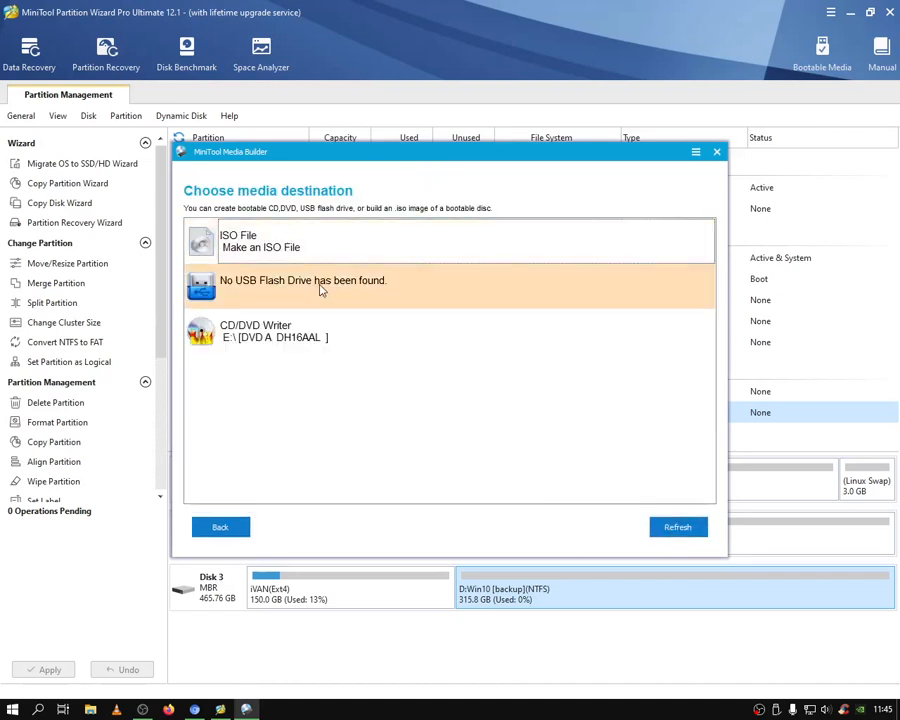
pyautogui.click(347, 240)
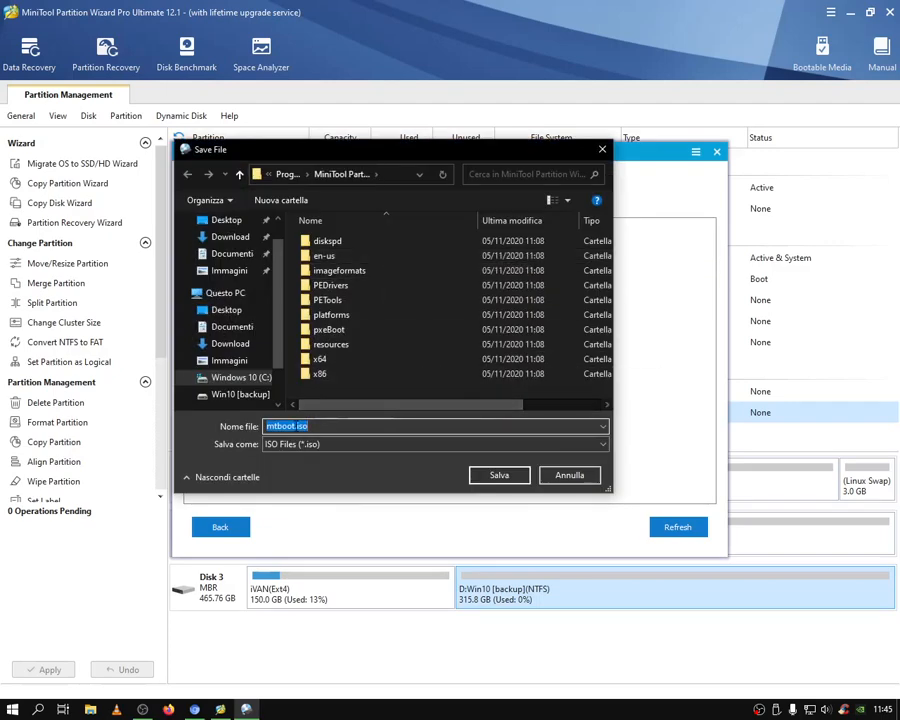
pyautogui.click(498, 472)
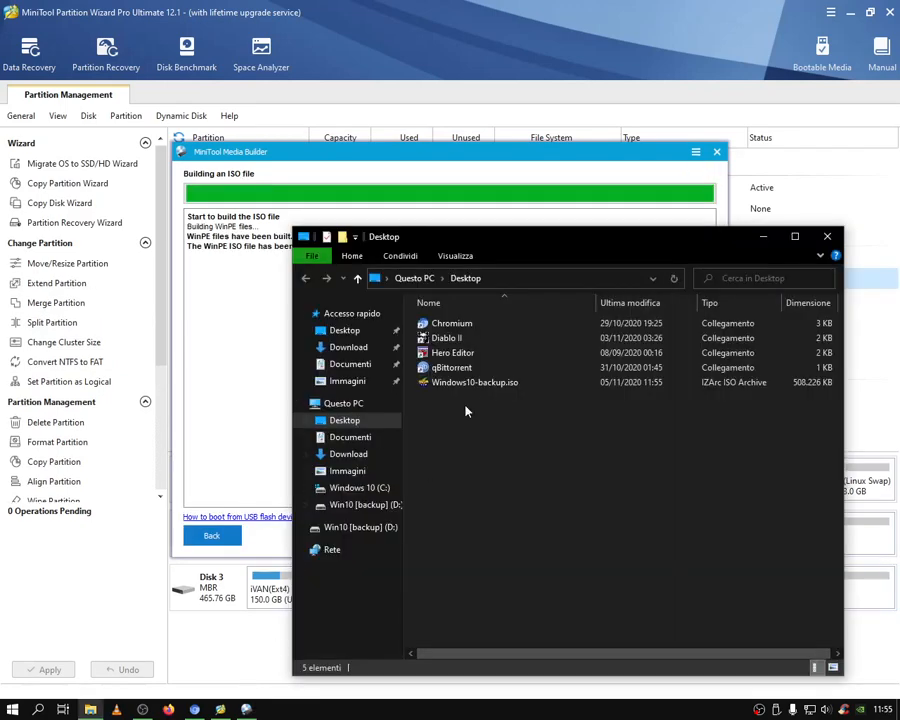
# Step: Inspect the Windows10-backup.iso file and its available actions in the Desktop folder
pyautogui.click(452, 367)
pyautogui.click(482, 383)
pyautogui.rightClick(478, 389)
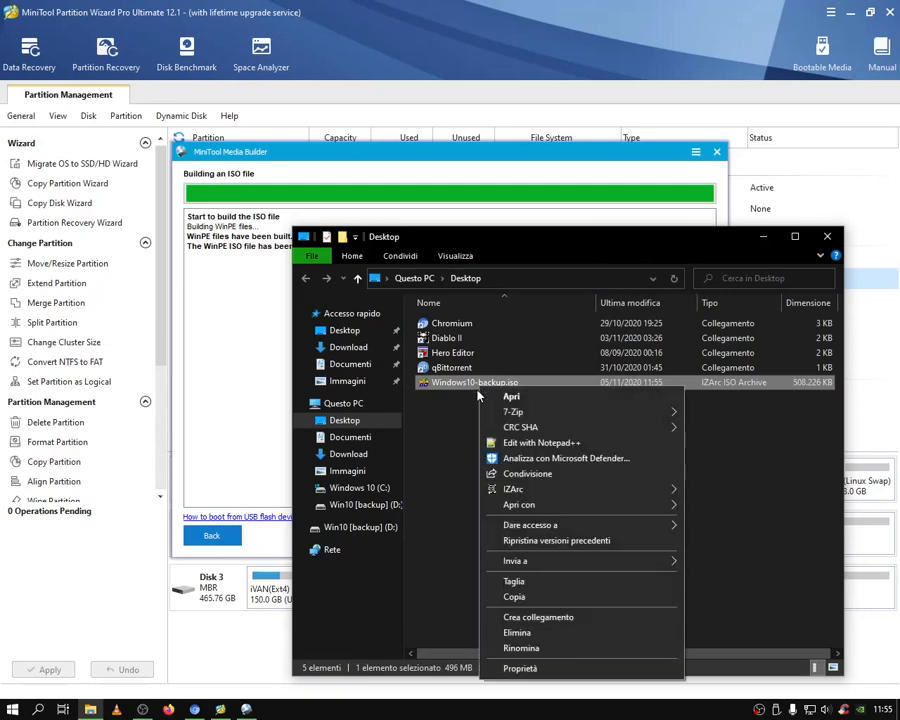
pyautogui.click(448, 452)
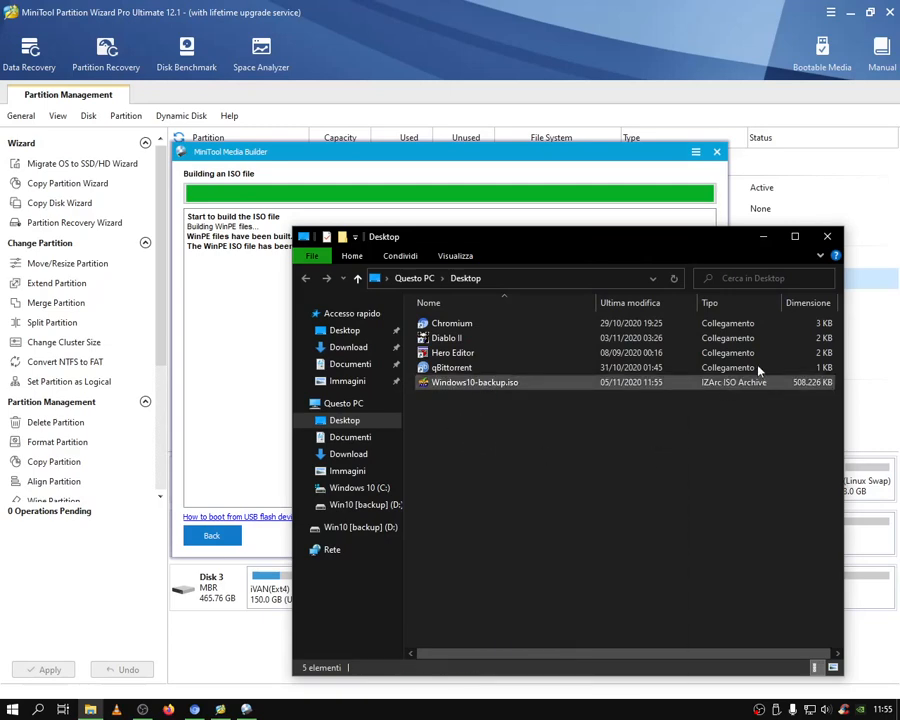
# Step: Start migrating the operating system with option B, copying only the system-required partitions, and choose Disk 3 as the destination
pyautogui.click(827, 236)
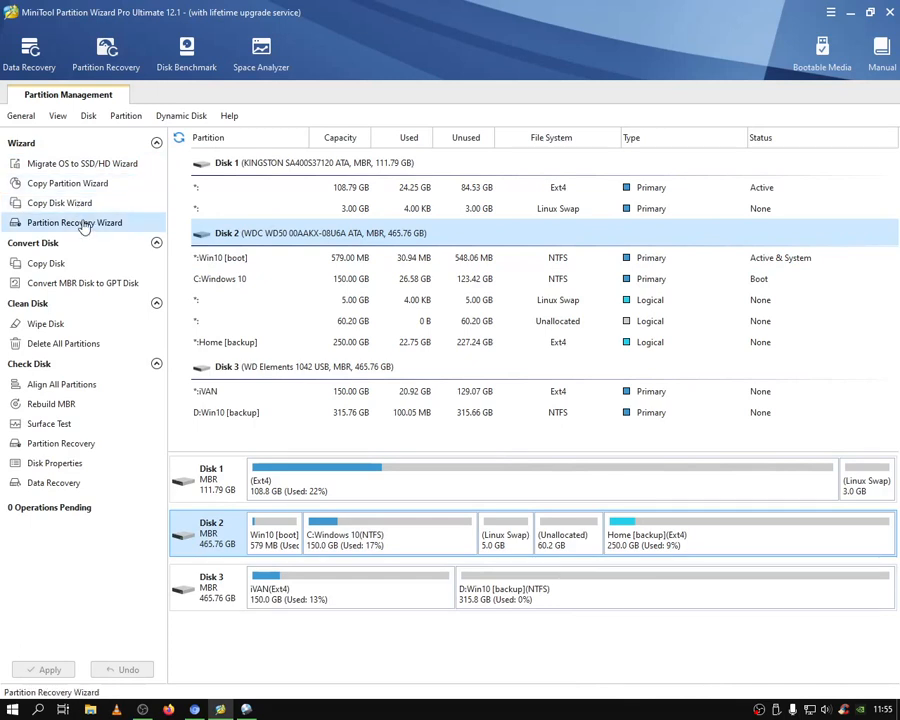
pyautogui.click(362, 538)
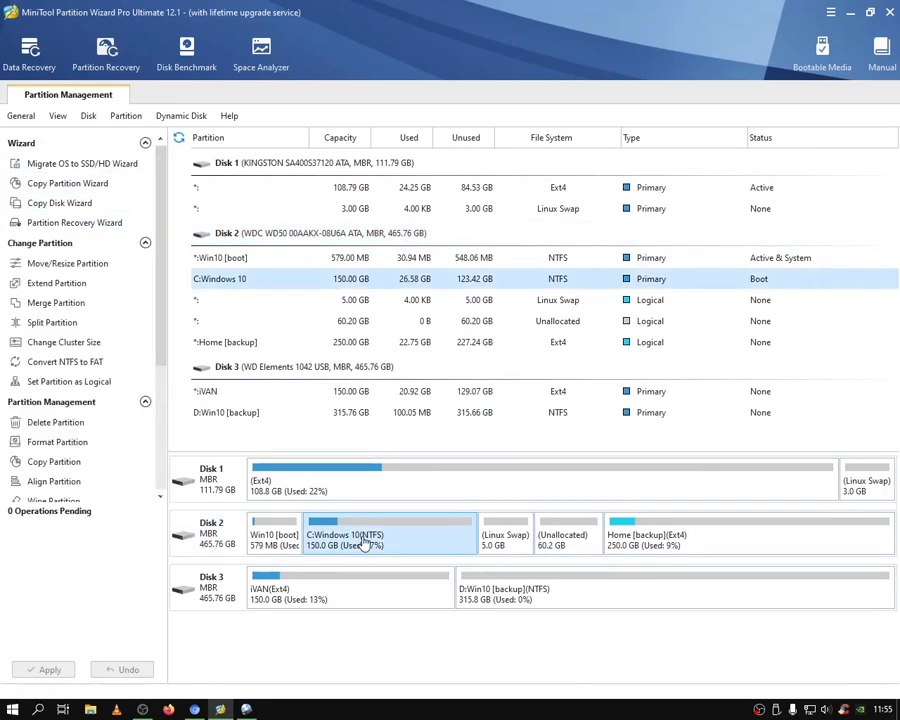
pyautogui.click(82, 166)
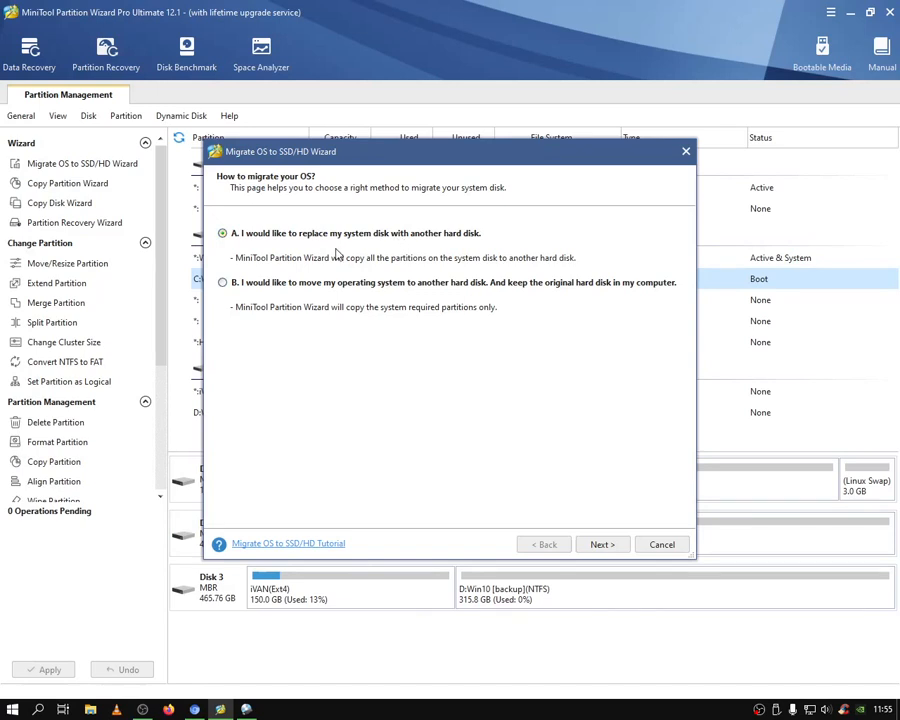
pyautogui.click(224, 283)
pyautogui.click(602, 544)
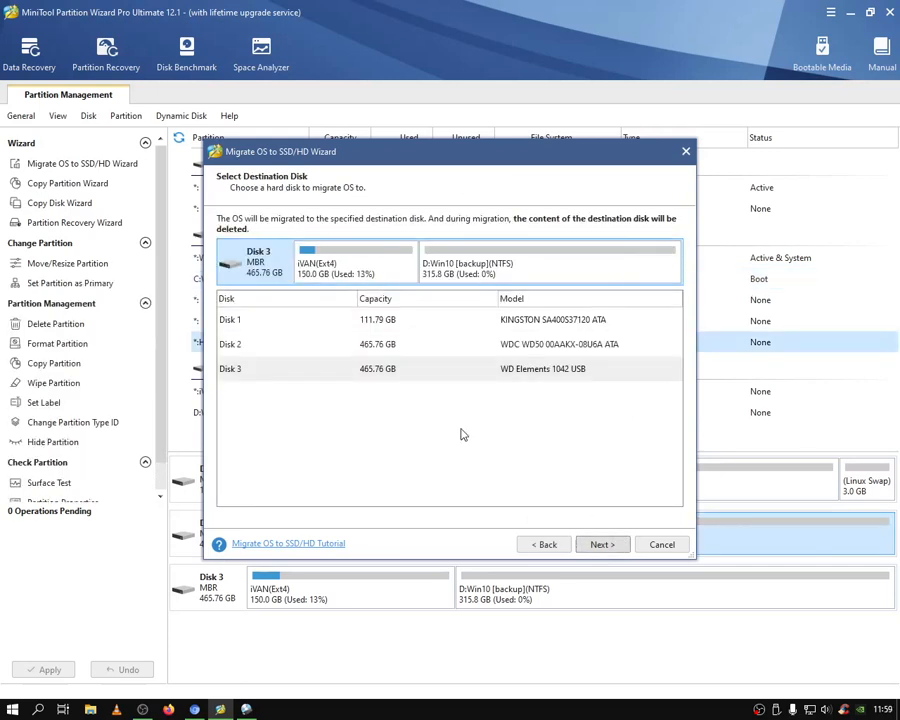
pyautogui.click(602, 544)
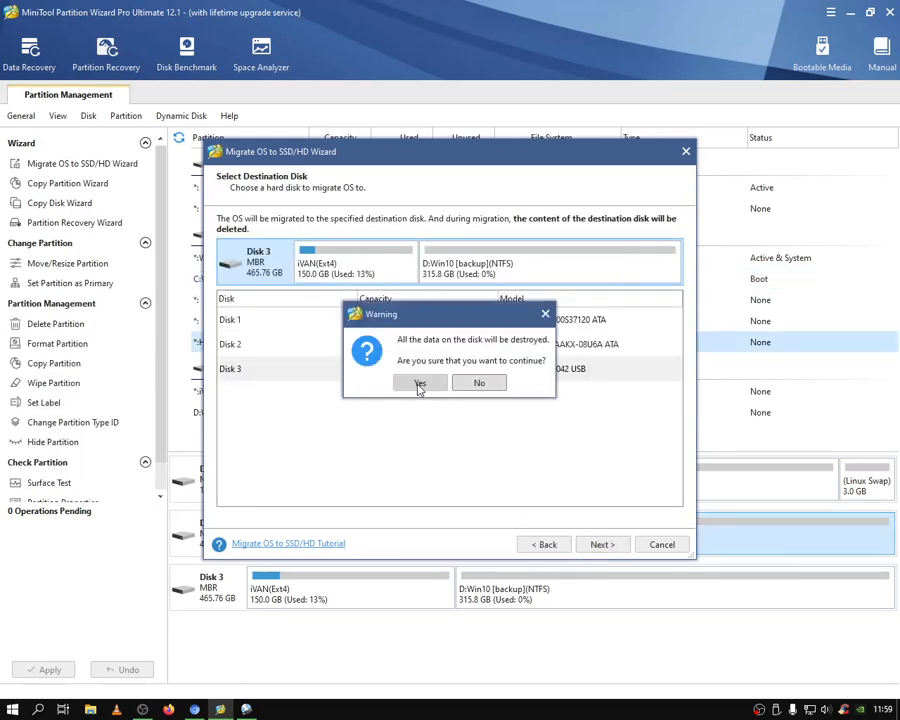
pyautogui.click(418, 386)
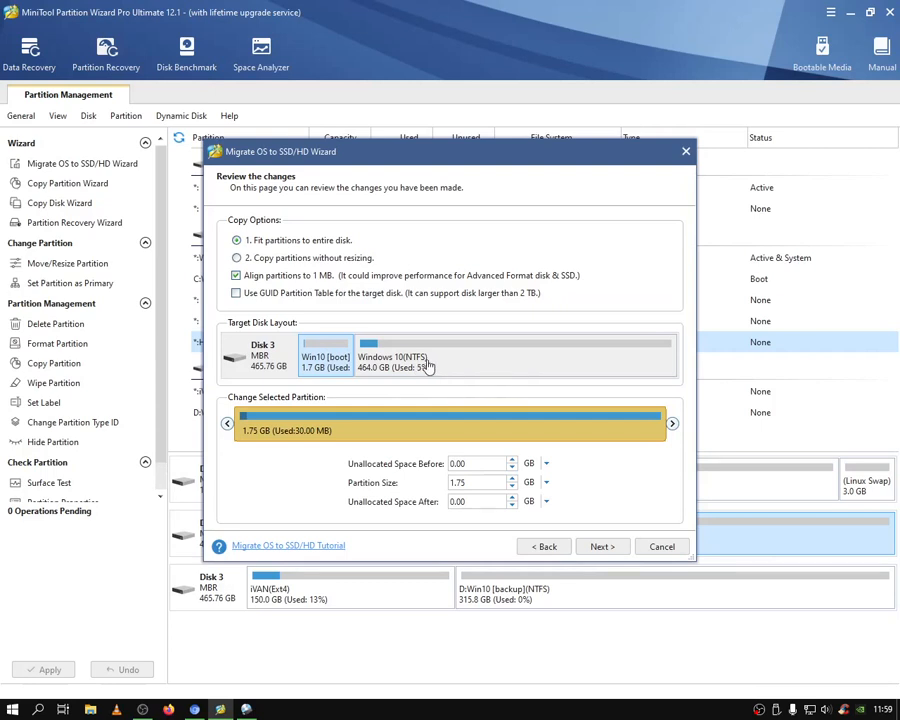
# Step: Compare Disk 3's target layout when fitting partitions to the entire disk and when copying them without resizing
pyautogui.click(425, 363)
pyautogui.click(332, 360)
pyautogui.click(427, 366)
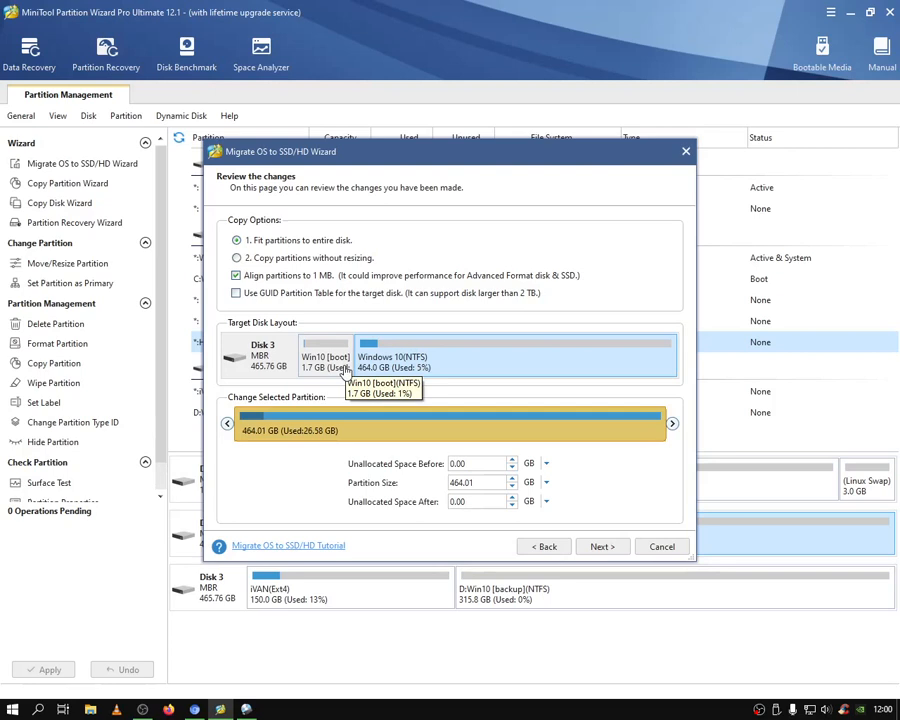
pyautogui.click(290, 258)
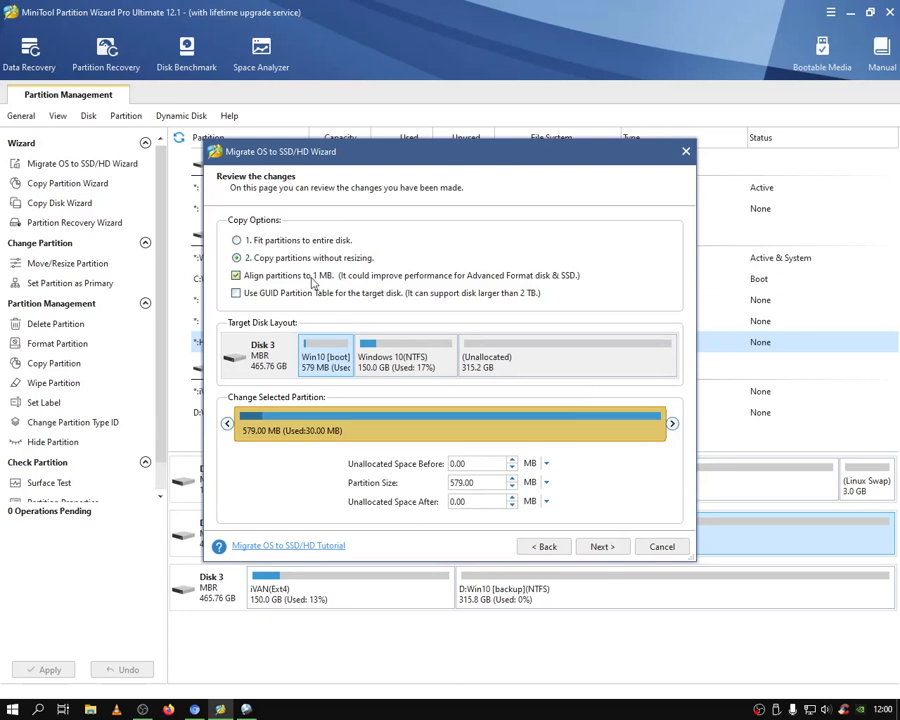
pyautogui.click(237, 240)
pyautogui.click(446, 365)
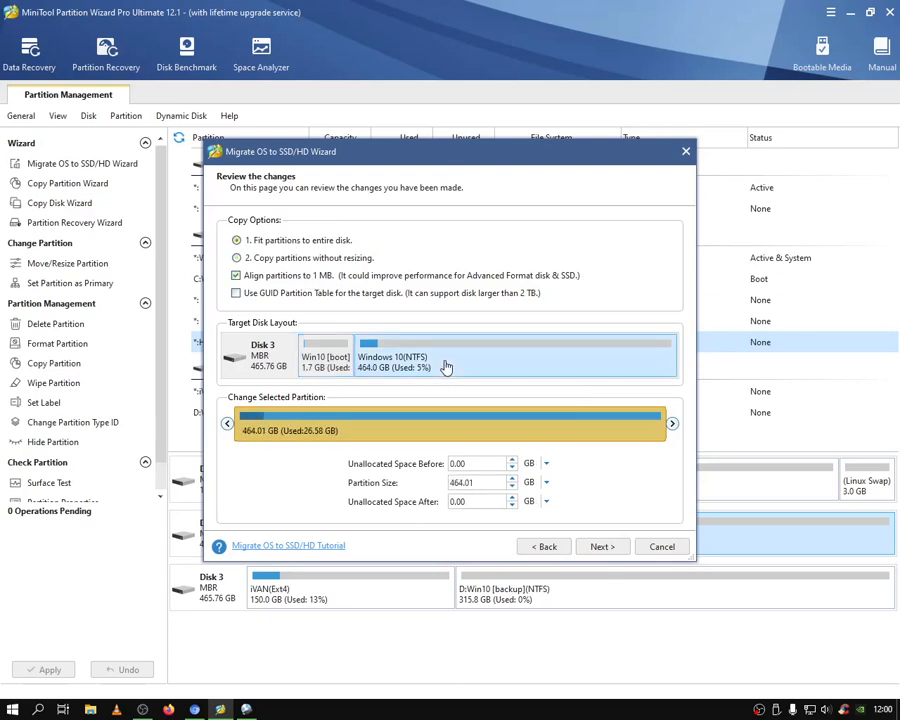
pyautogui.click(340, 352)
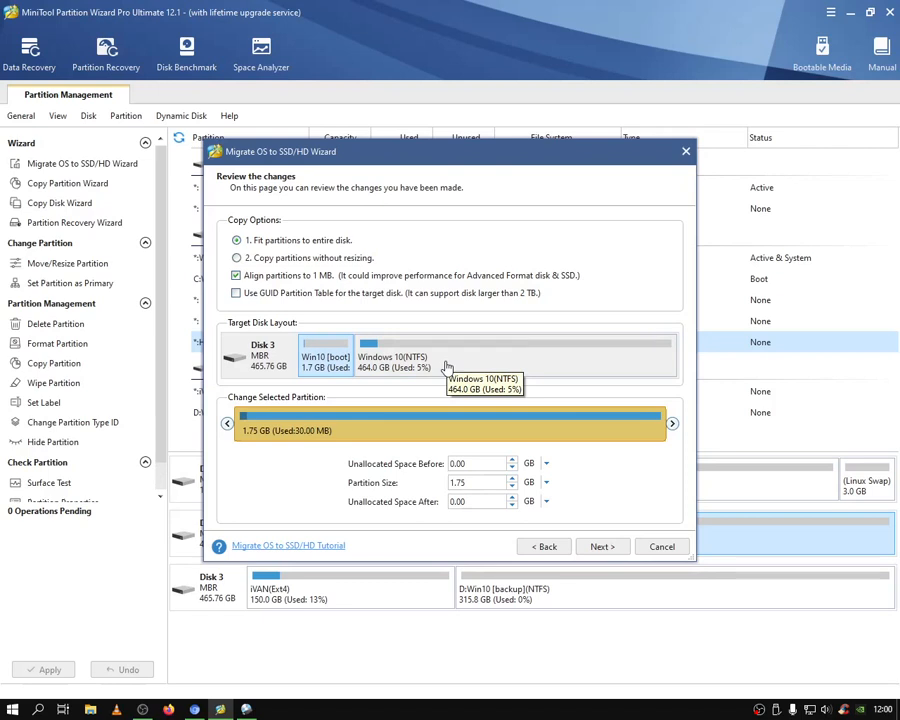
# Step: Set the migration to copy partitions without resizing, review both target partitions and finish the migration wizard
pyautogui.click(318, 258)
pyautogui.click(389, 347)
pyautogui.click(315, 349)
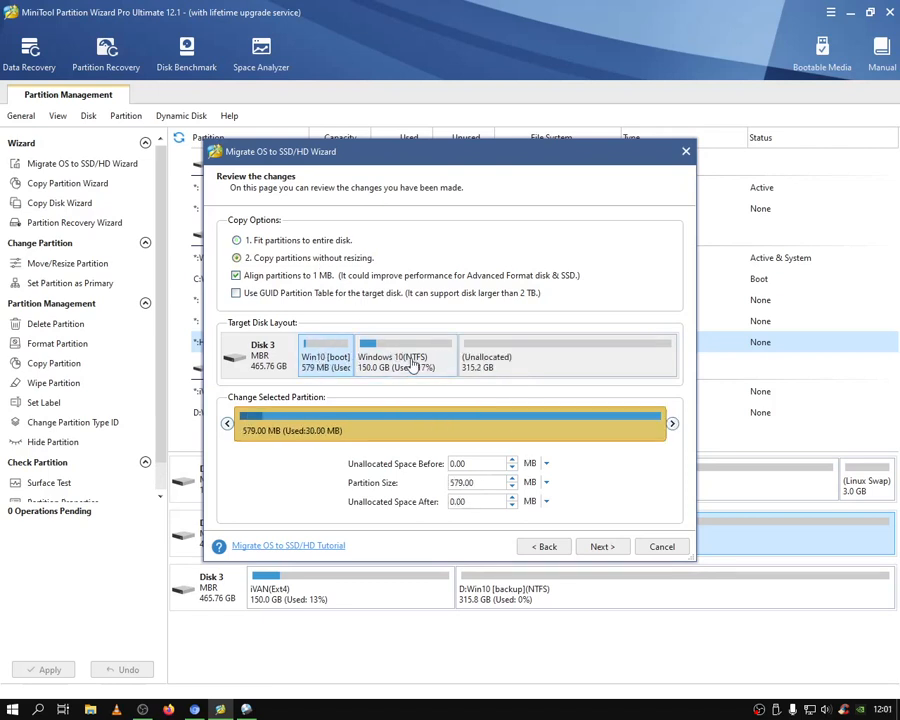
pyautogui.click(415, 366)
pyautogui.click(325, 363)
pyautogui.click(395, 362)
pyautogui.click(605, 549)
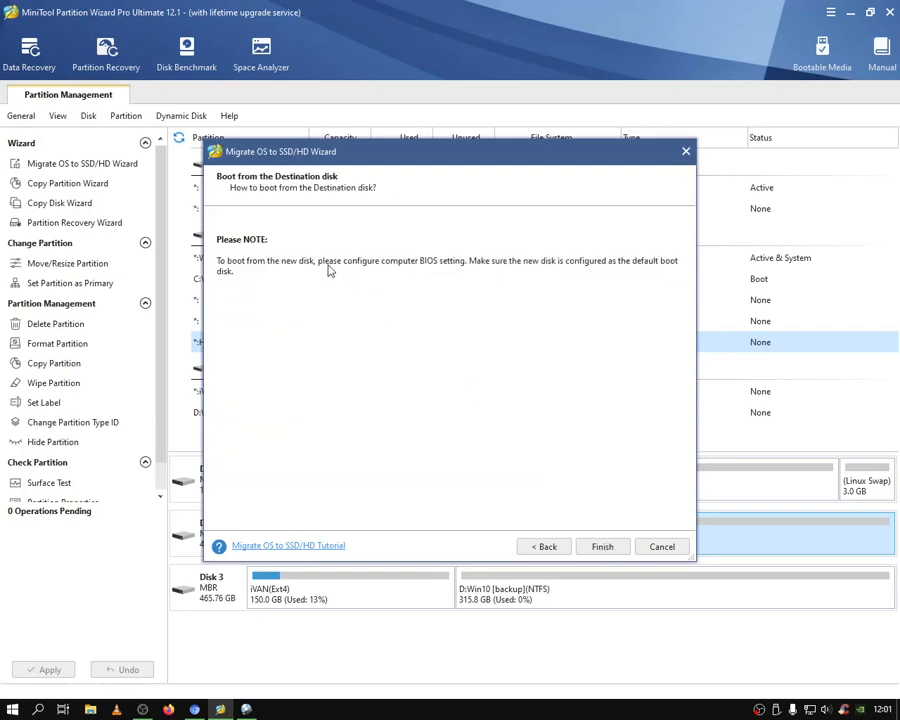
pyautogui.click(602, 546)
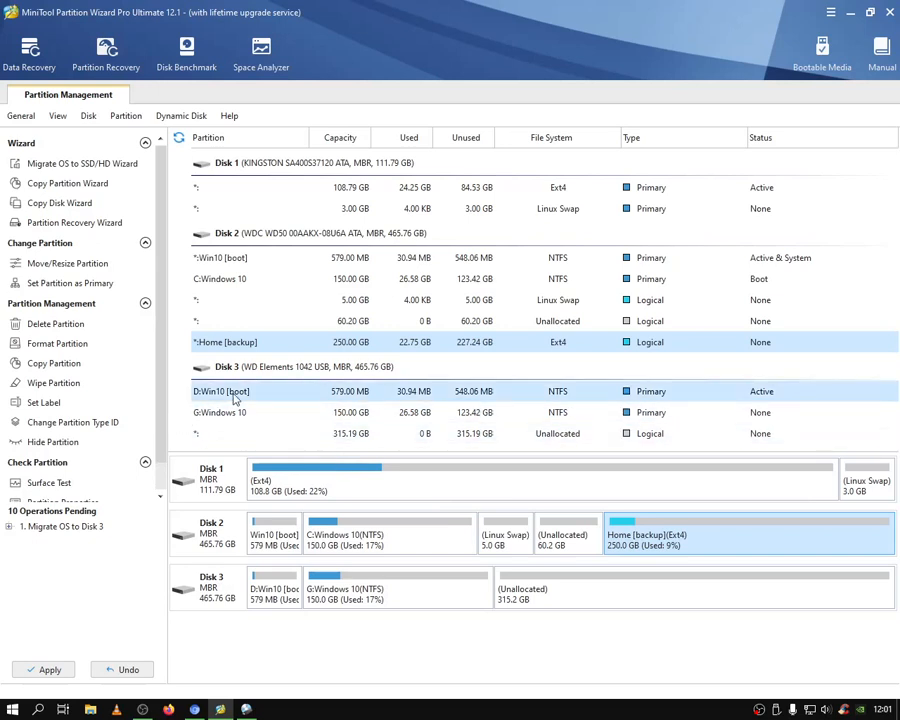
# Step: Apply the pending operating system migration to Disk 3
pyautogui.click(44, 672)
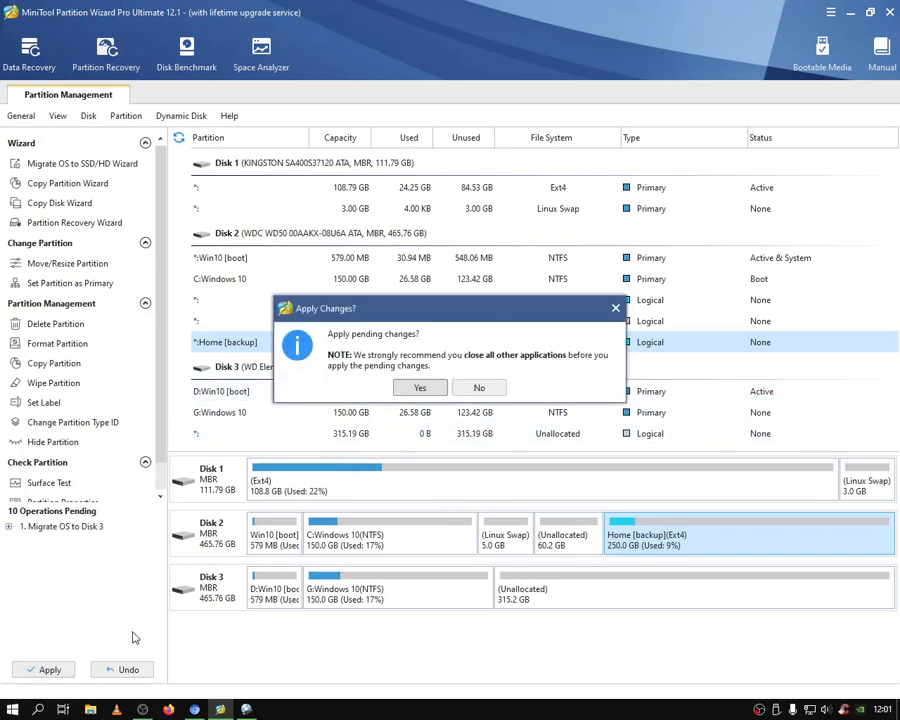
pyautogui.click(416, 386)
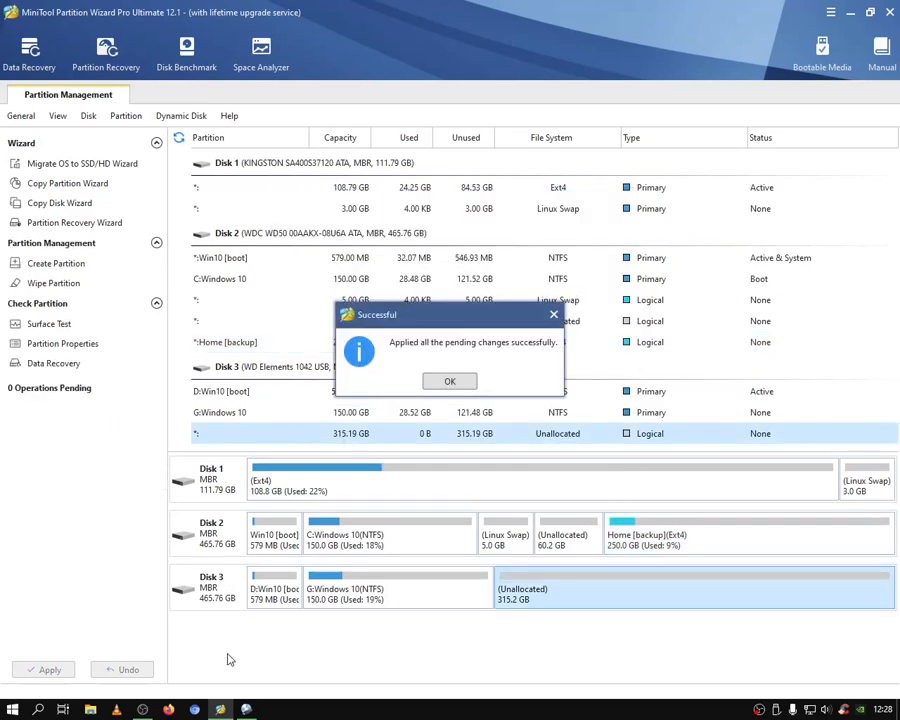
pyautogui.click(459, 377)
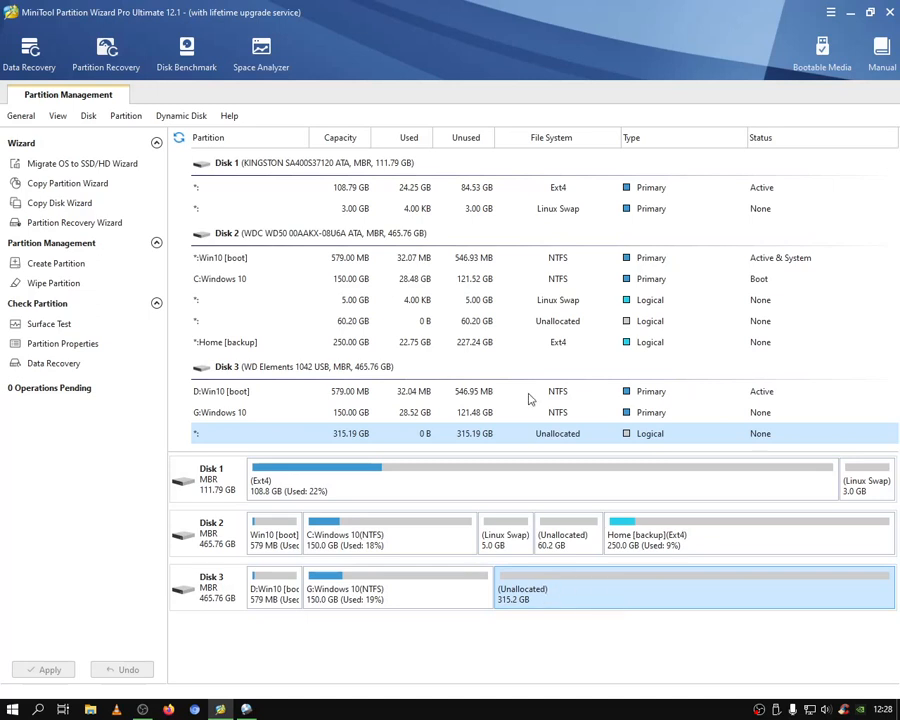
# Step: Create a 5 GB logical Linux Swap partition at the start of Disk 3's unallocated space
pyautogui.click(82, 266)
pyautogui.click(440, 304)
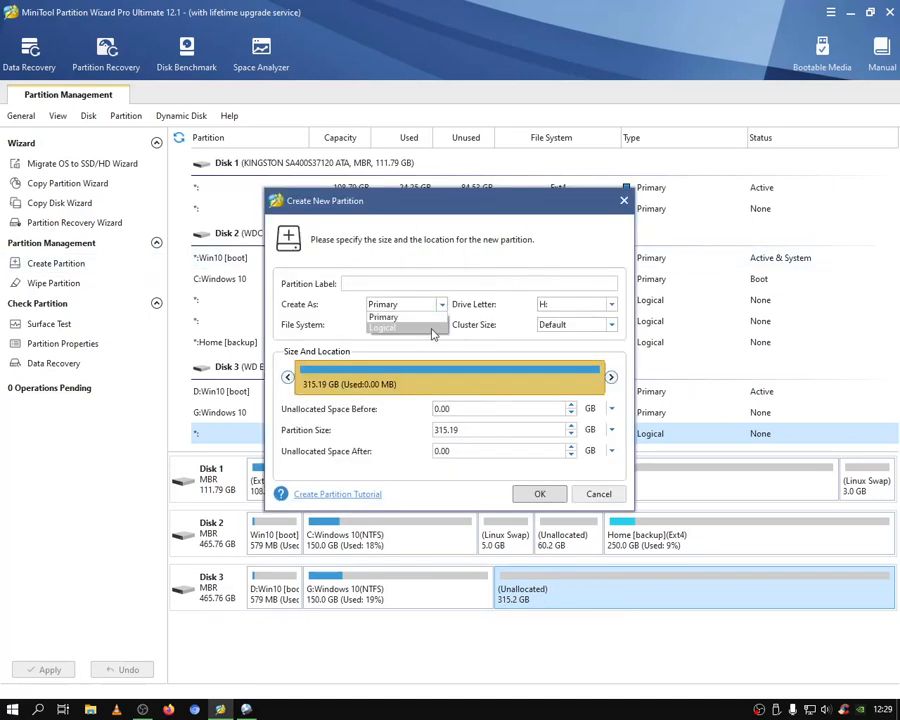
pyautogui.click(390, 324)
pyautogui.click(441, 325)
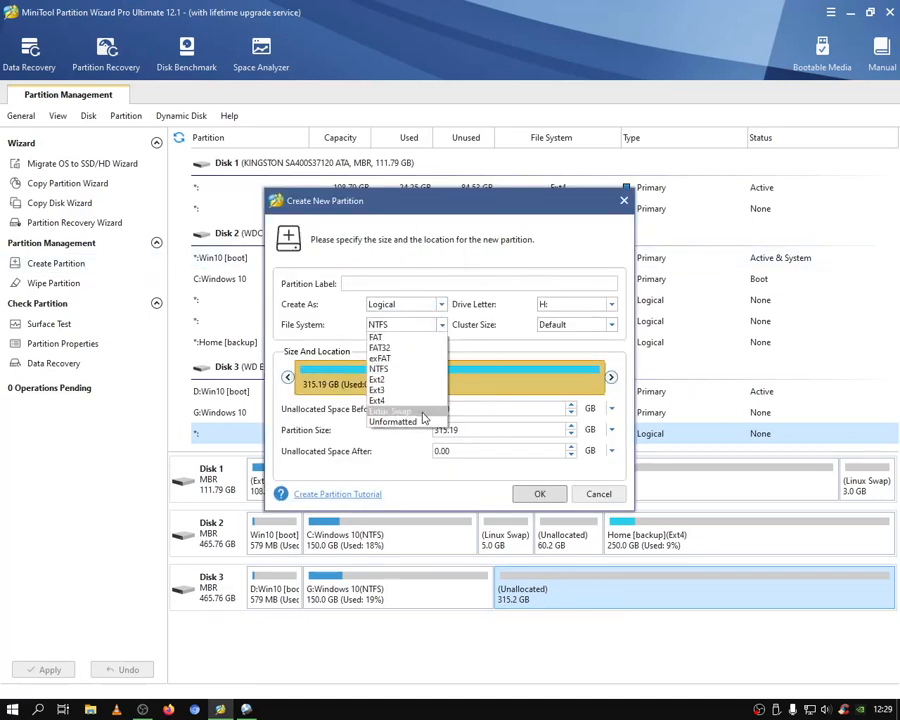
pyautogui.click(390, 411)
pyautogui.click(435, 429)
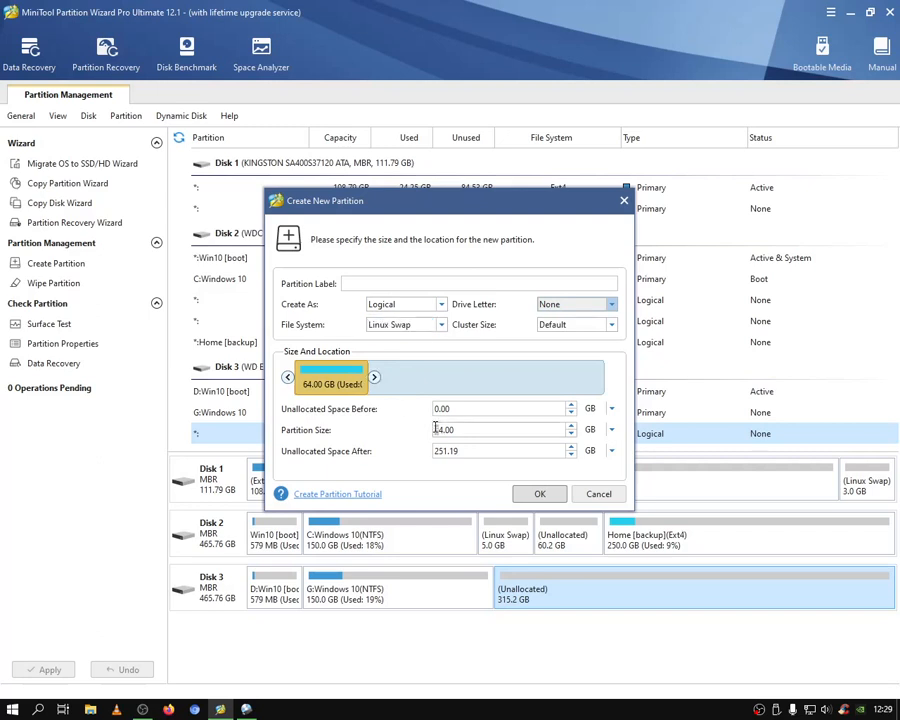
pyautogui.press('Delete')
pyautogui.press('Delete')
pyautogui.write('5')
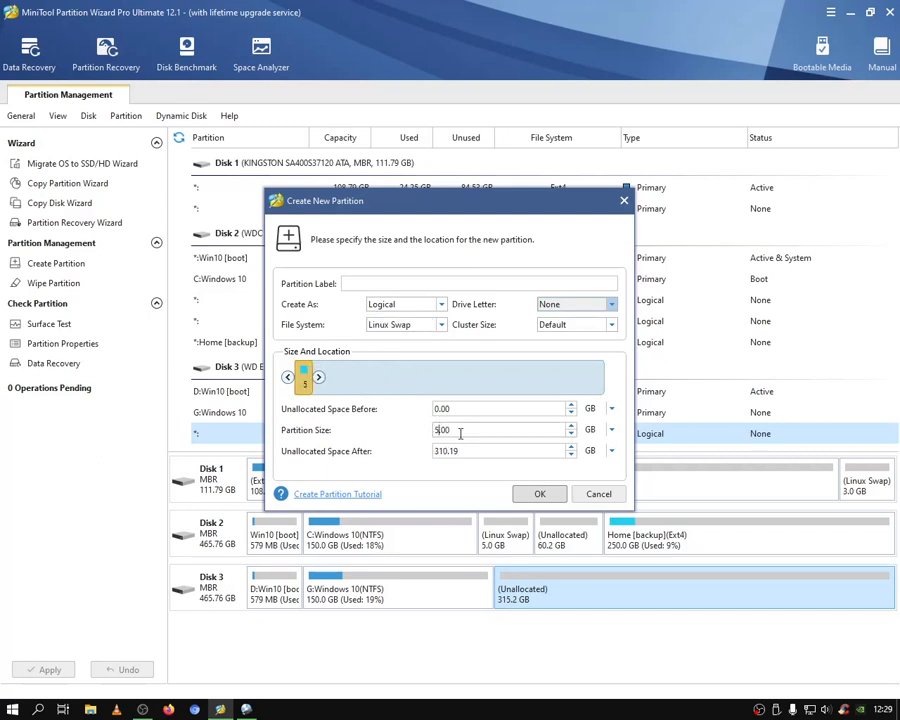
pyautogui.click(539, 494)
# Step: Check the new partition layout on Disk 3 and apply the pending Linux Swap partition creation
pyautogui.click(600, 588)
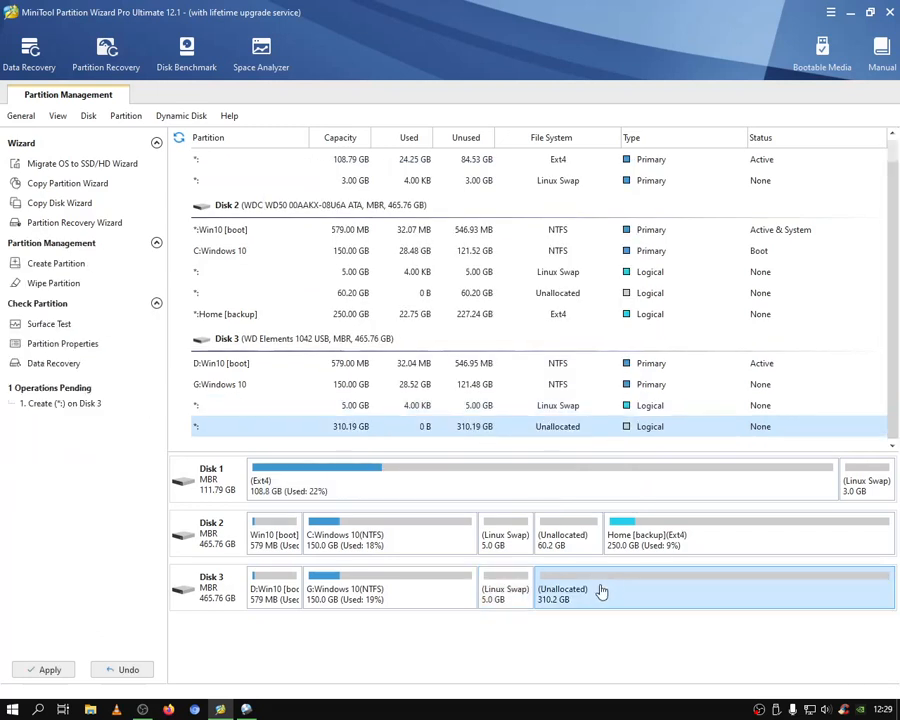
pyautogui.click(505, 590)
pyautogui.click(45, 670)
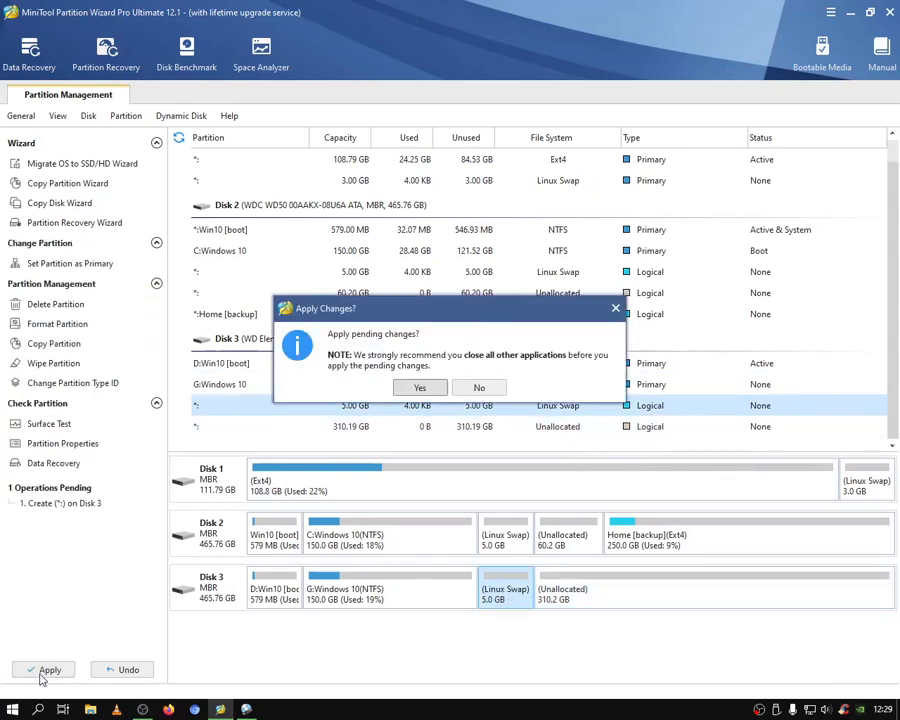
pyautogui.click(421, 388)
pyautogui.click(446, 379)
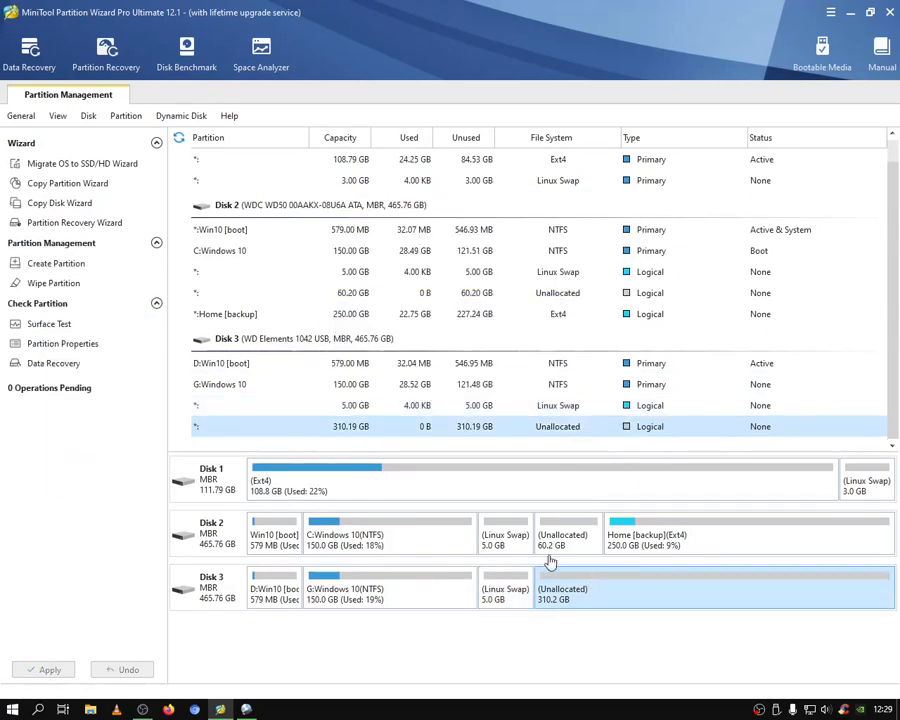
# Step: Create a logical Ext4 partition filling the remaining 310.19 GB of unallocated space on Disk 3 and apply the change
pyautogui.click(52, 264)
pyautogui.click(441, 324)
pyautogui.click(380, 396)
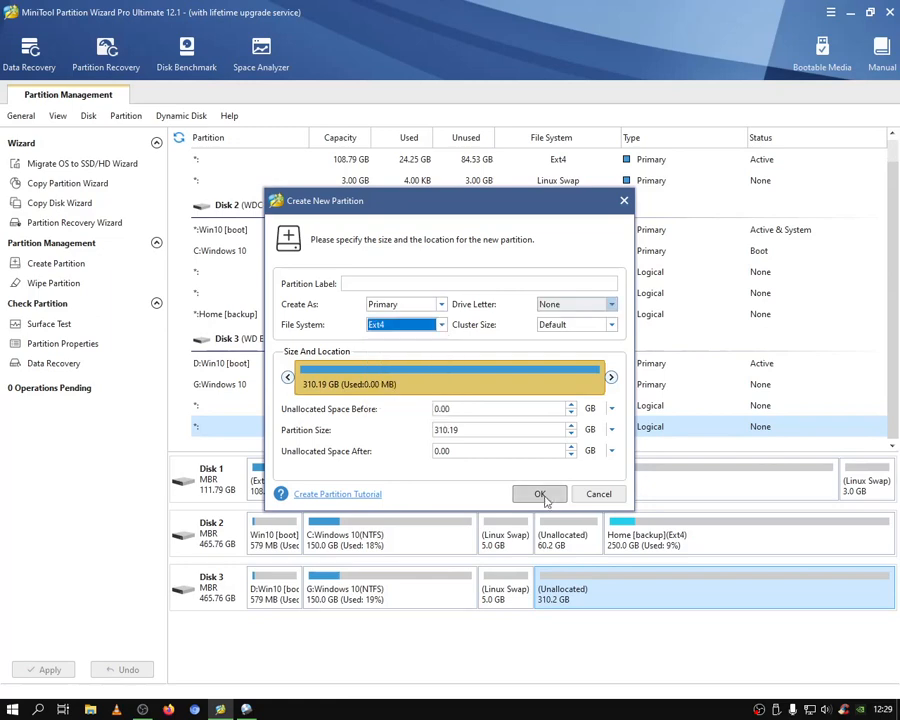
pyautogui.click(441, 304)
pyautogui.click(430, 340)
pyautogui.click(538, 493)
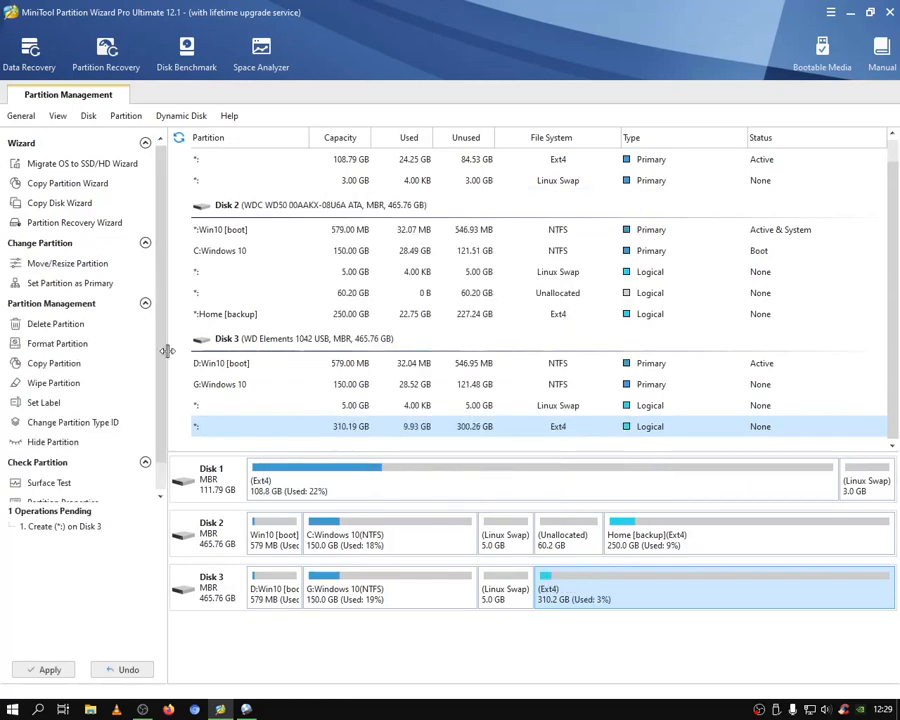
pyautogui.click(32, 666)
pyautogui.click(420, 386)
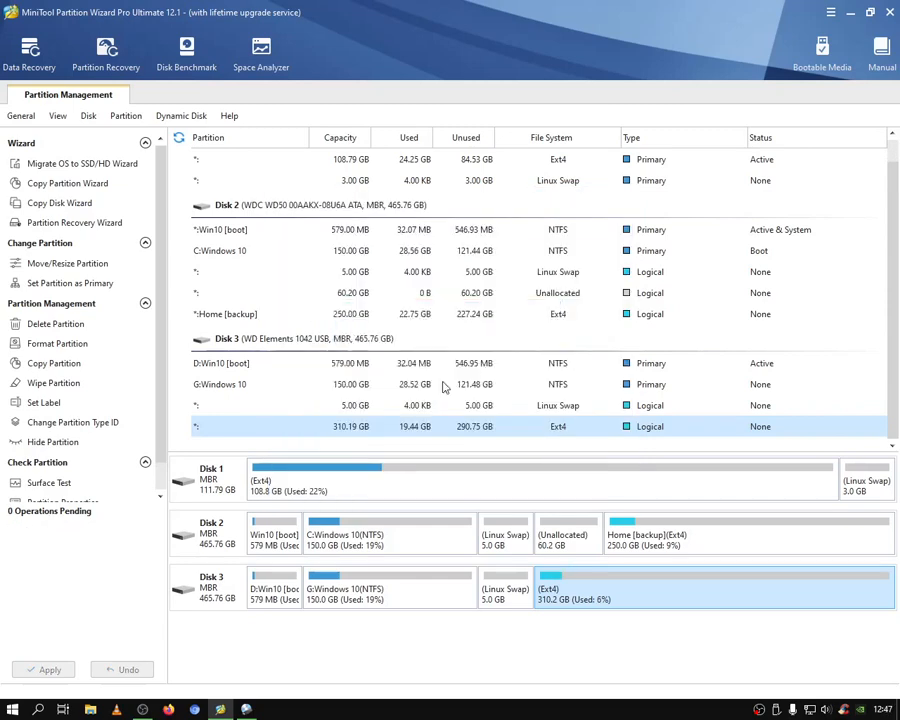
# Step: Restore the maximized program window to its smaller size and enlarge the program's interface font
pyautogui.doubleClick(378, 10)
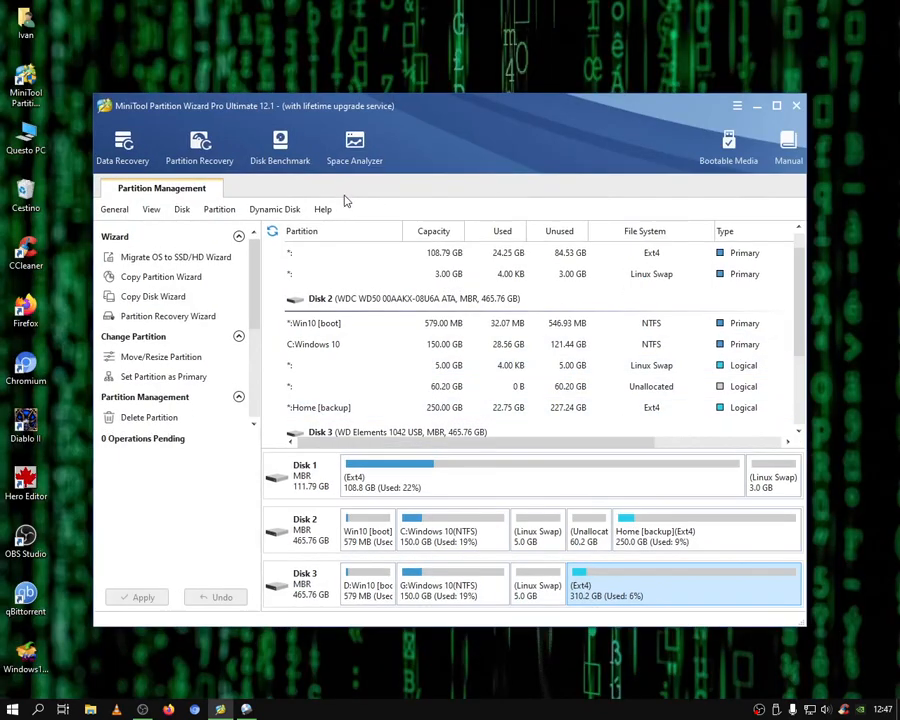
pyautogui.click(116, 209)
pyautogui.moveTo(151, 210)
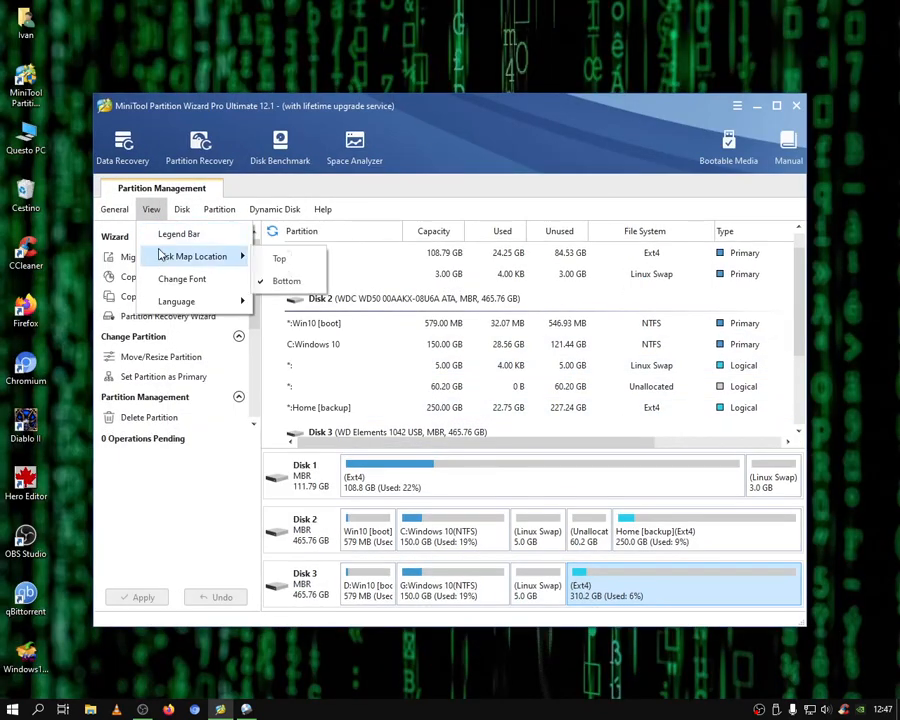
pyautogui.click(187, 283)
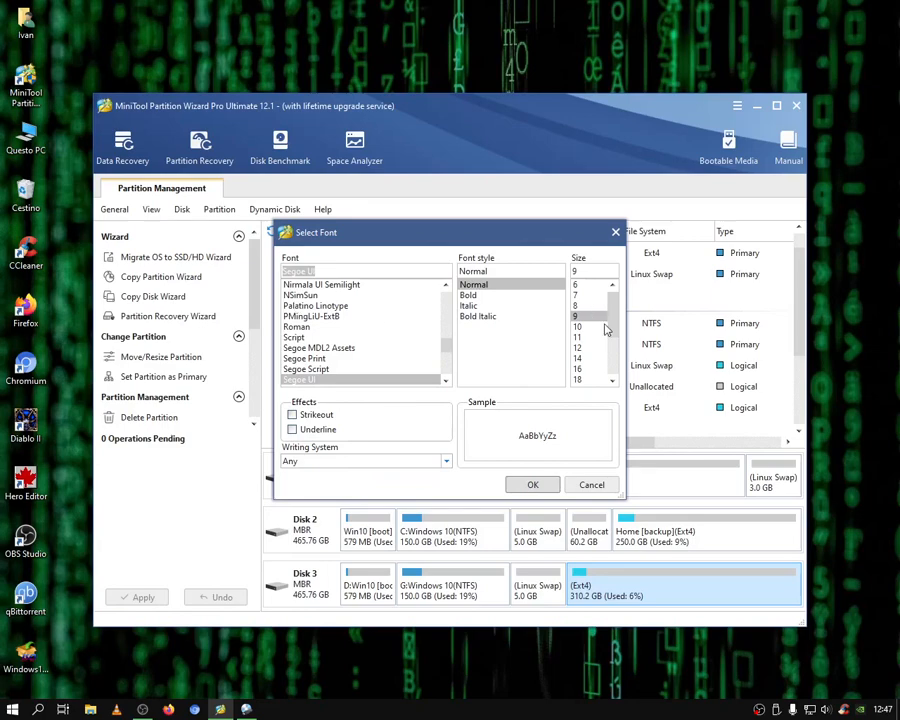
pyautogui.click(572, 484)
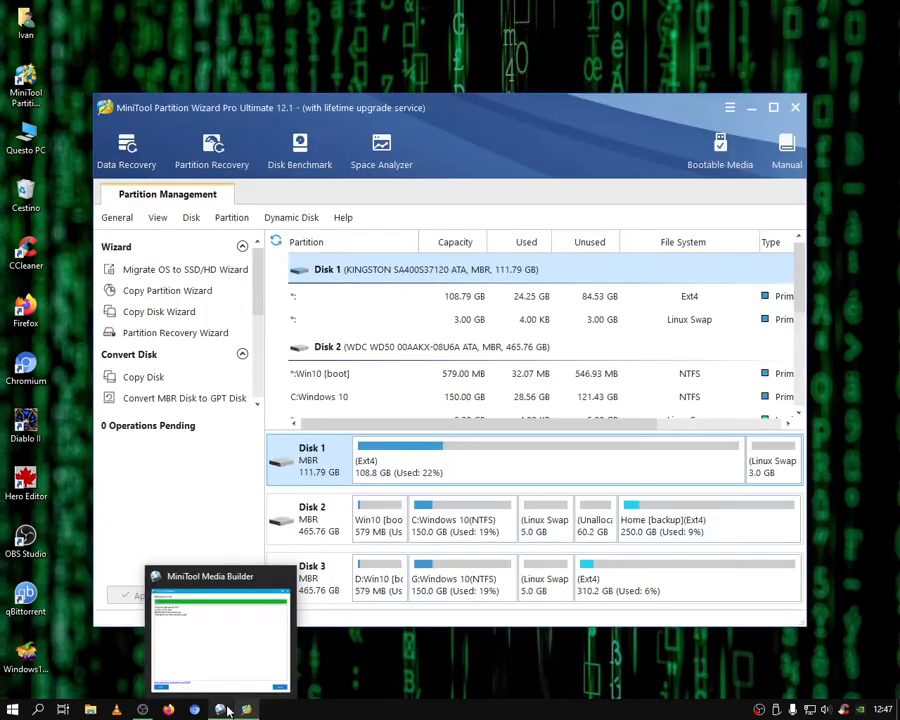
# Step: Finish and close MiniTool Media Builder, and open the About information of Partition Wizard
pyautogui.click(228, 710)
pyautogui.click(694, 536)
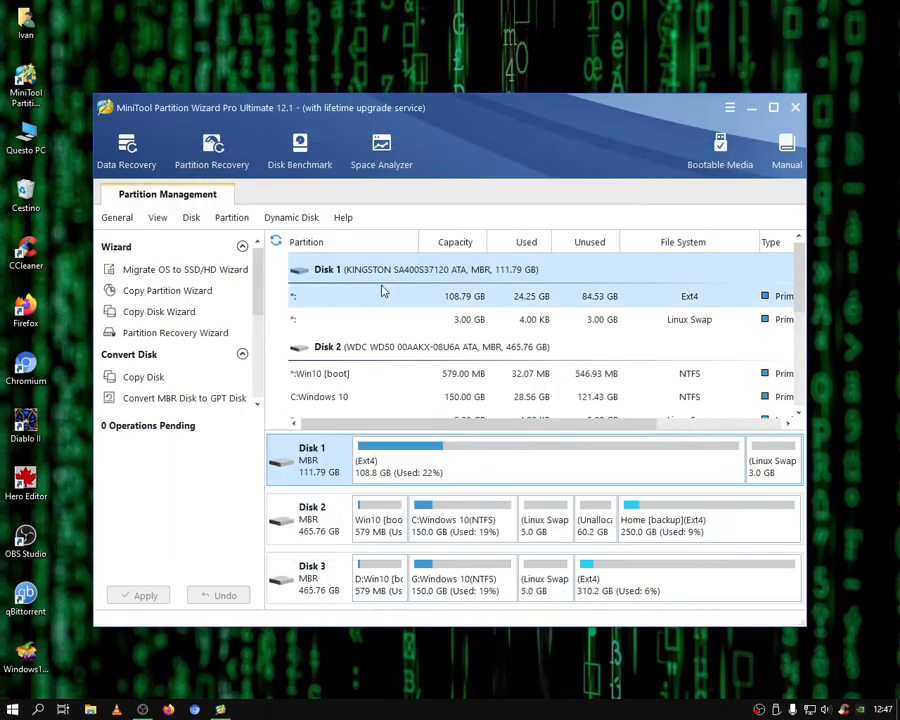
pyautogui.click(157, 217)
pyautogui.click(191, 217)
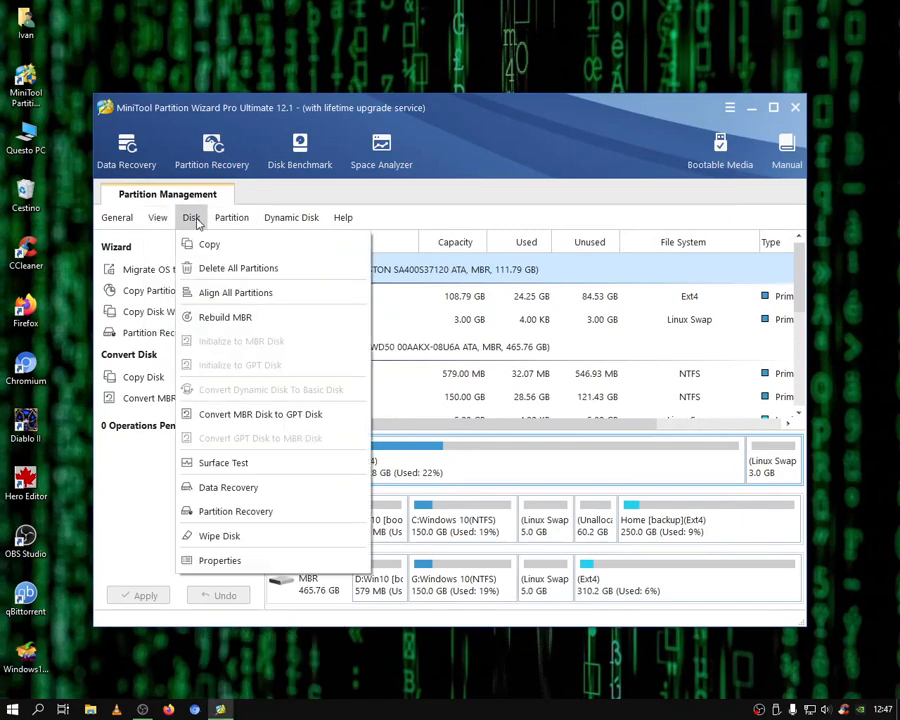
pyautogui.click(361, 391)
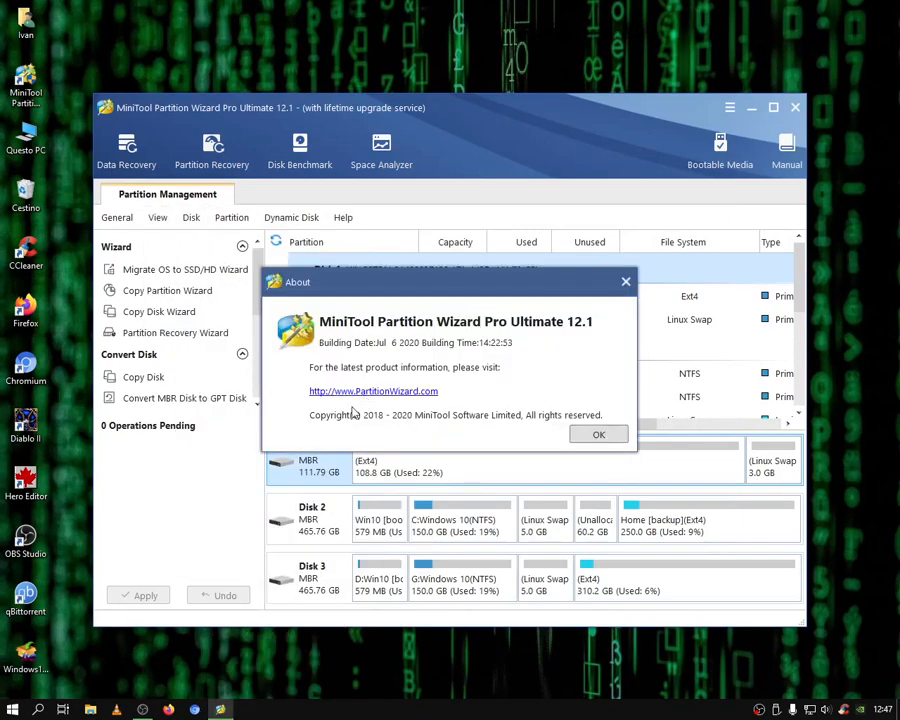